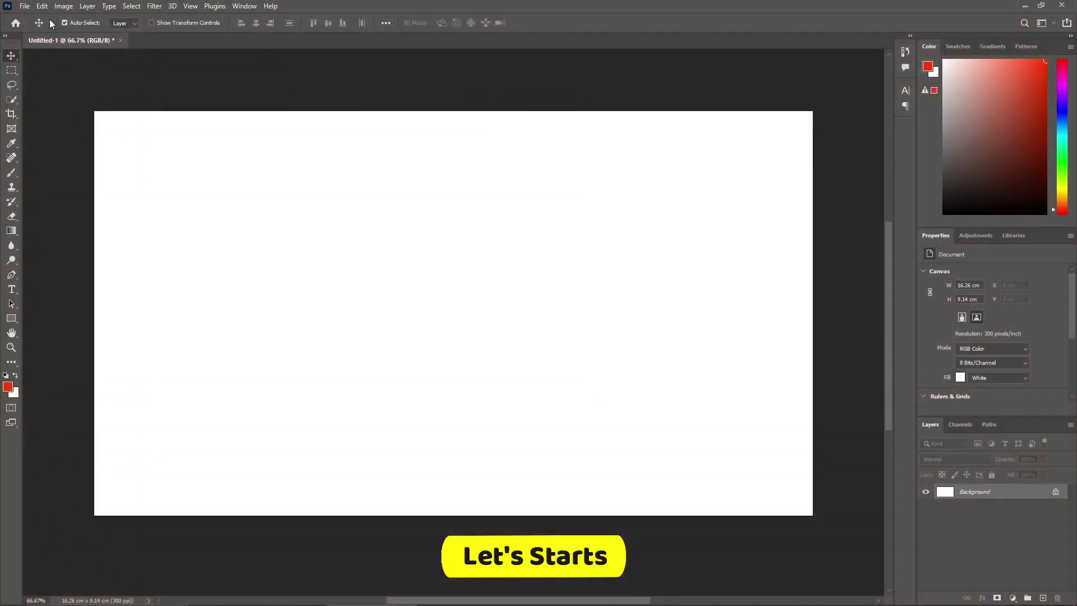
- Place the Tomato image as a linked smart object, scaled down near the canvas centre
click(76, 227)
click(185, 93)
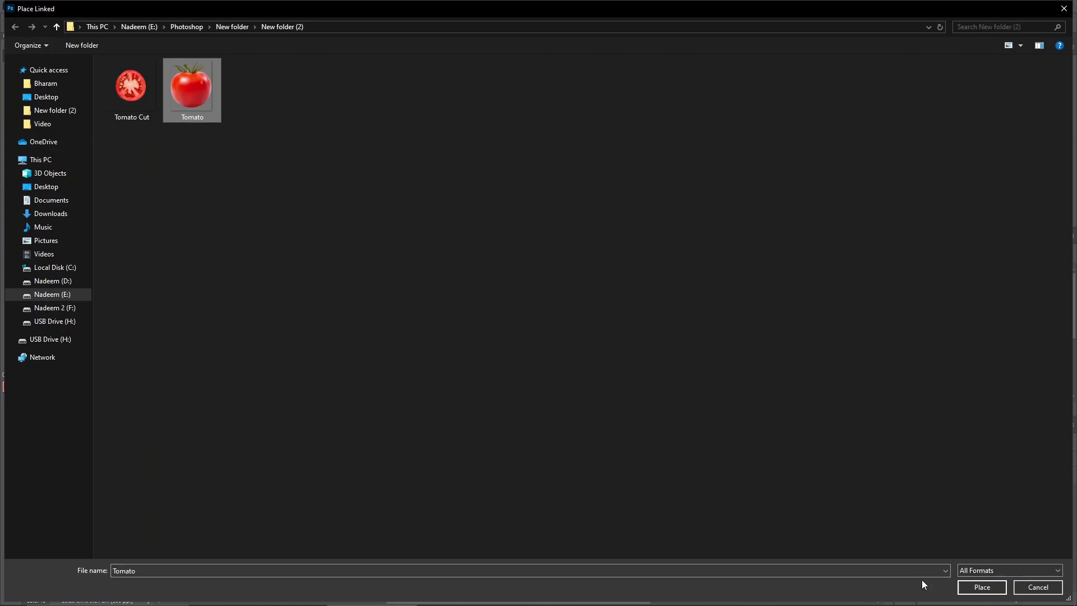
click(980, 584)
mouse_move(451, 109)
mouse_down()
mouse_move(453, 262)
mouse_move(439, 261)
mouse_up()
key(Return)
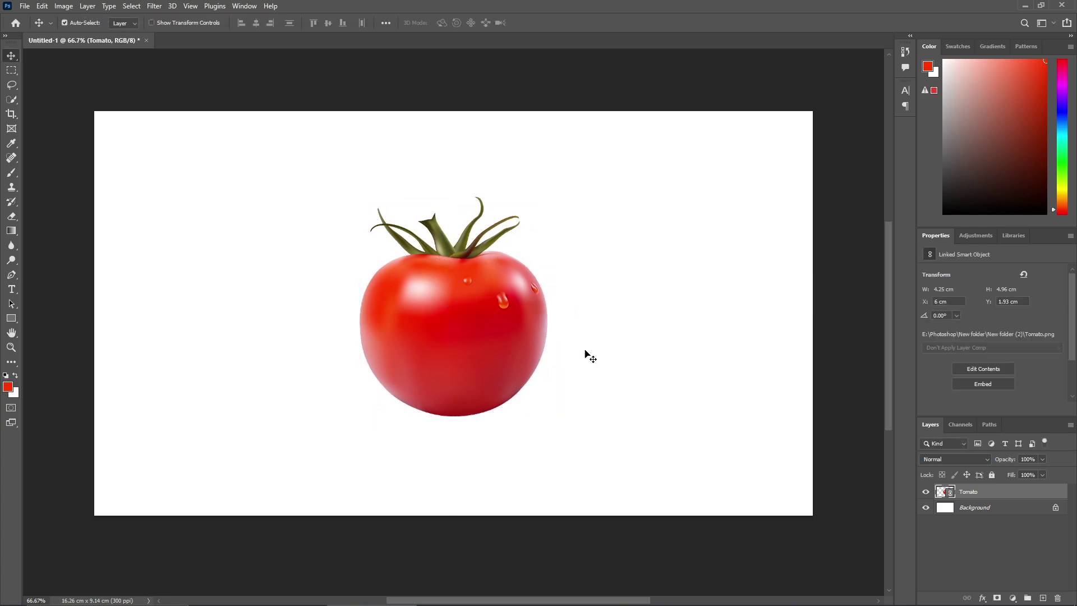
- Rasterize the Tomato layer and trace a Pen path around the tomato's stem top
right_click(967, 491)
click(850, 328)
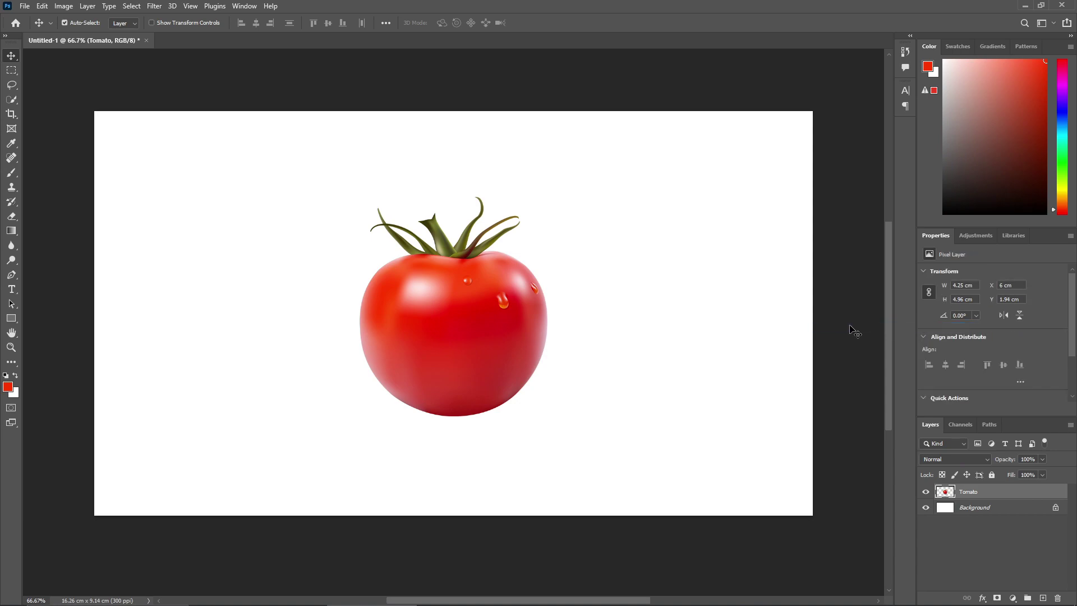
click(12, 274)
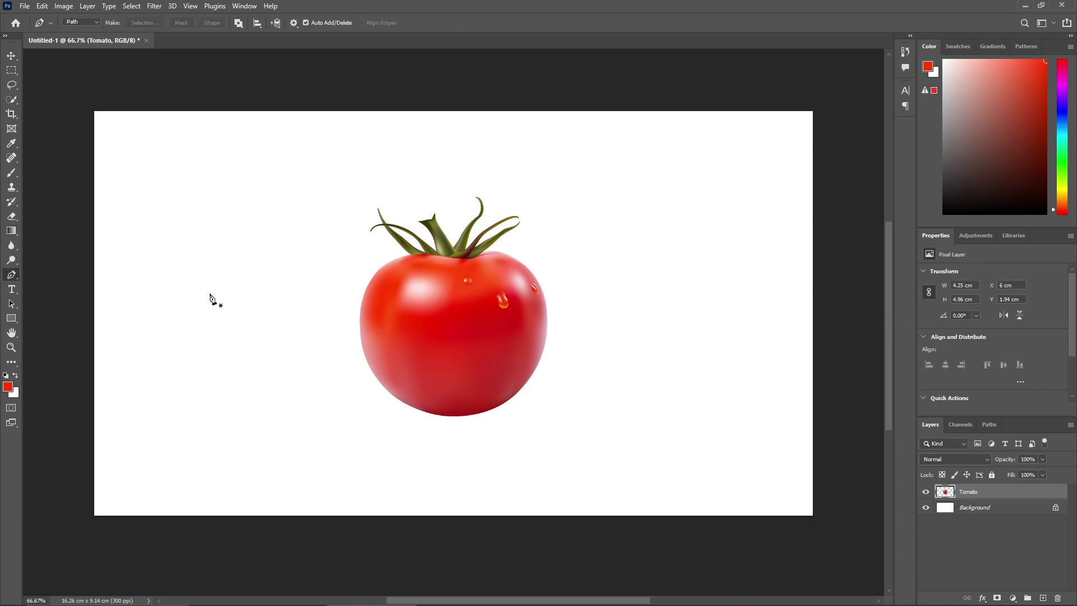
click(290, 249)
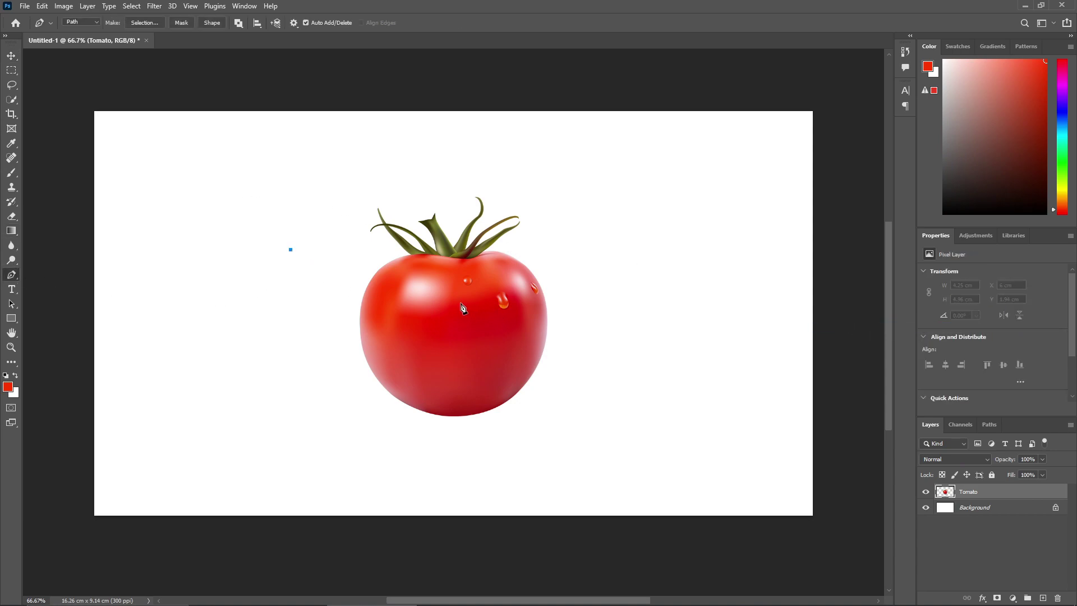
click(454, 285)
click(455, 285)
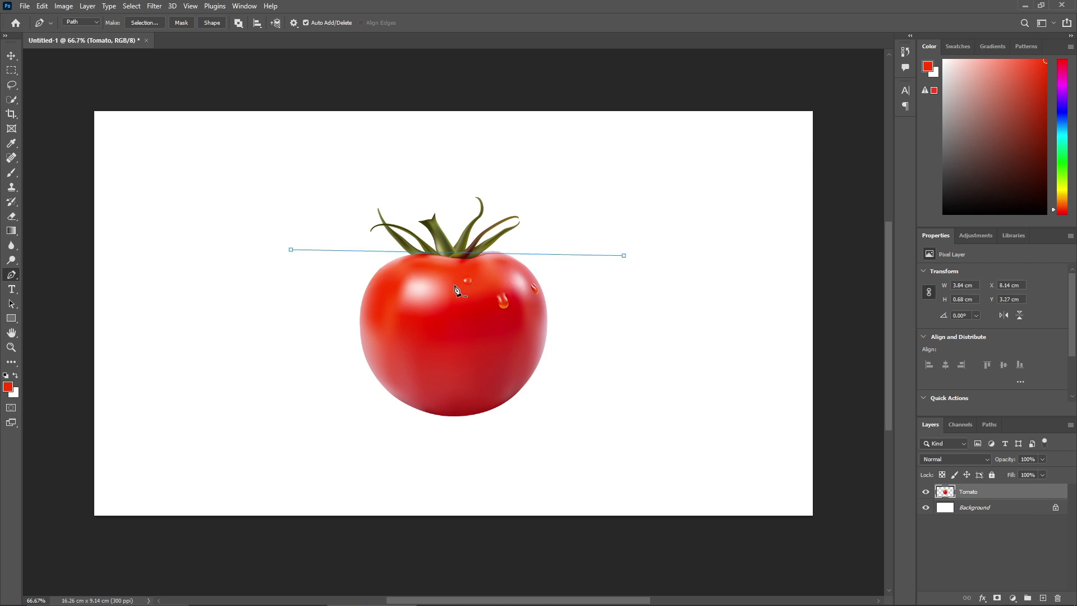
drag(454, 252, 453, 287)
click(589, 201)
click(464, 156)
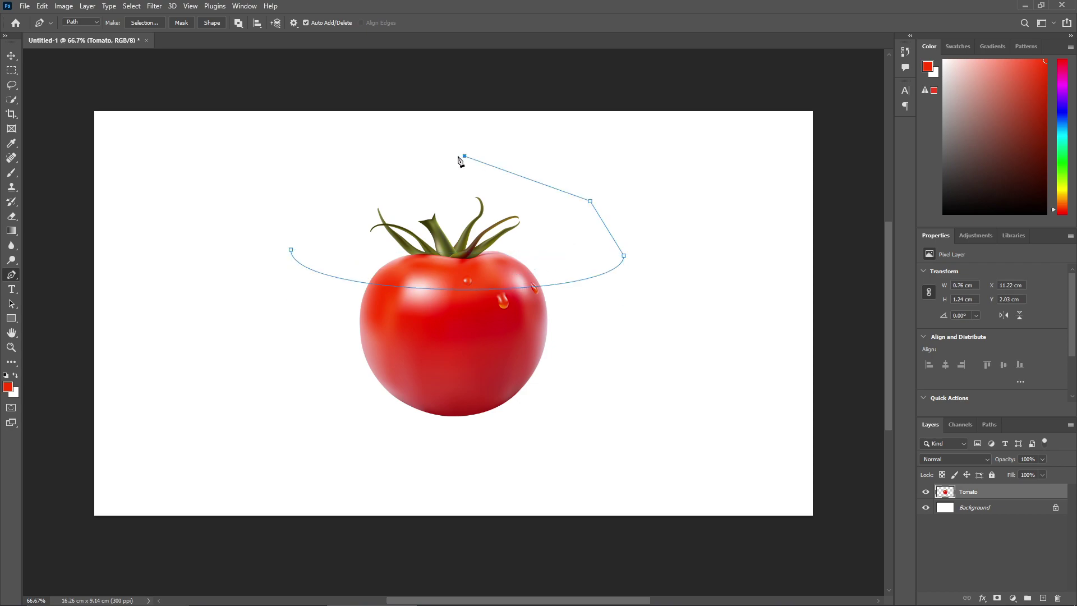
click(328, 175)
- Turn the path into a selection, move the top onto a new layer, and lift it
right_click(295, 242)
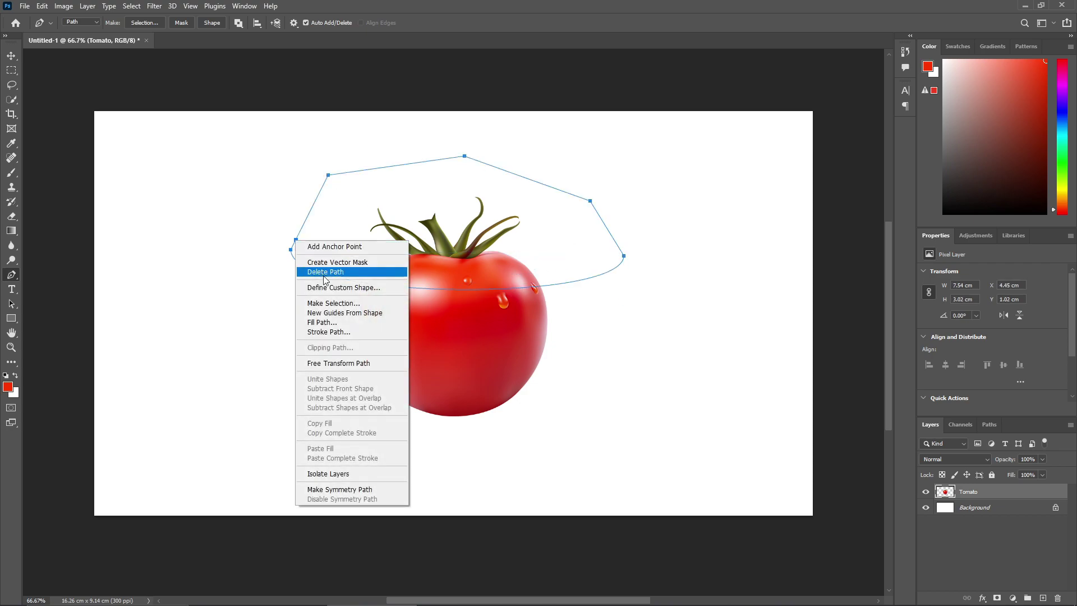
click(317, 303)
click(219, 367)
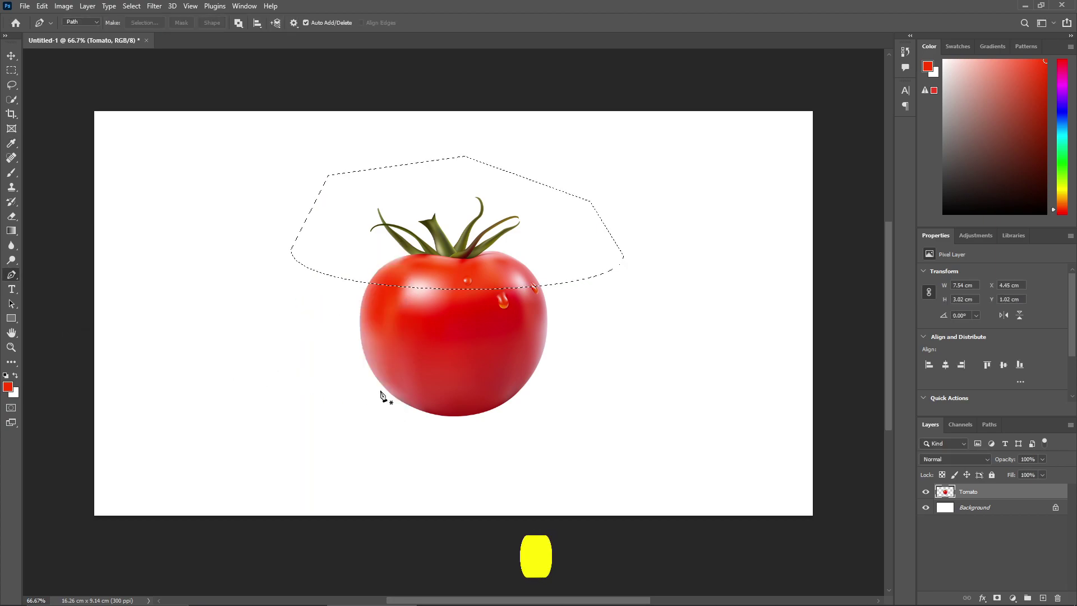
key(ctrl+x)
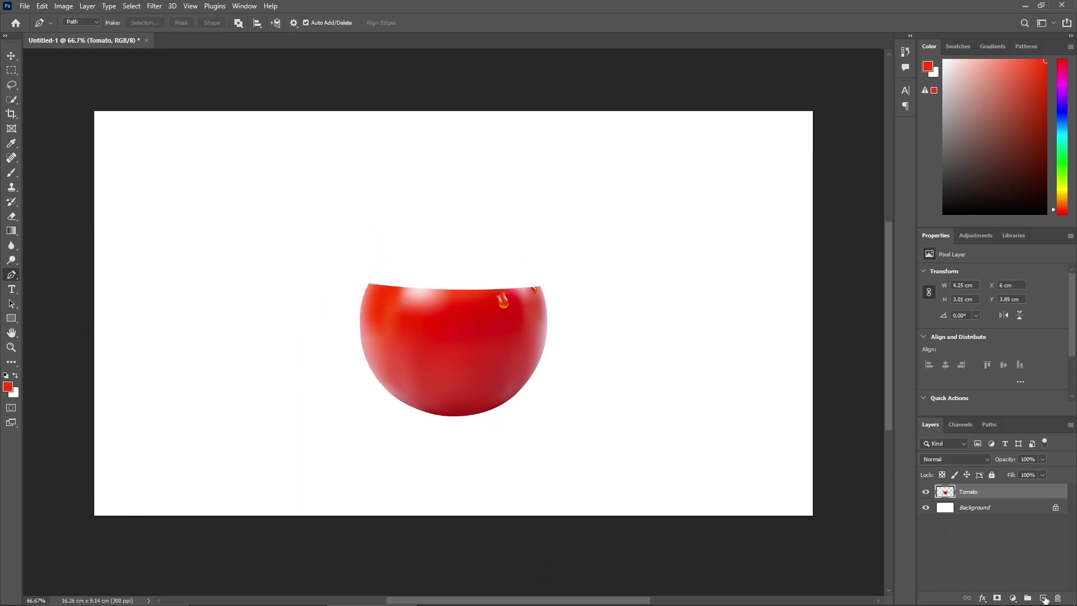
click(1042, 597)
key(ctrl+v)
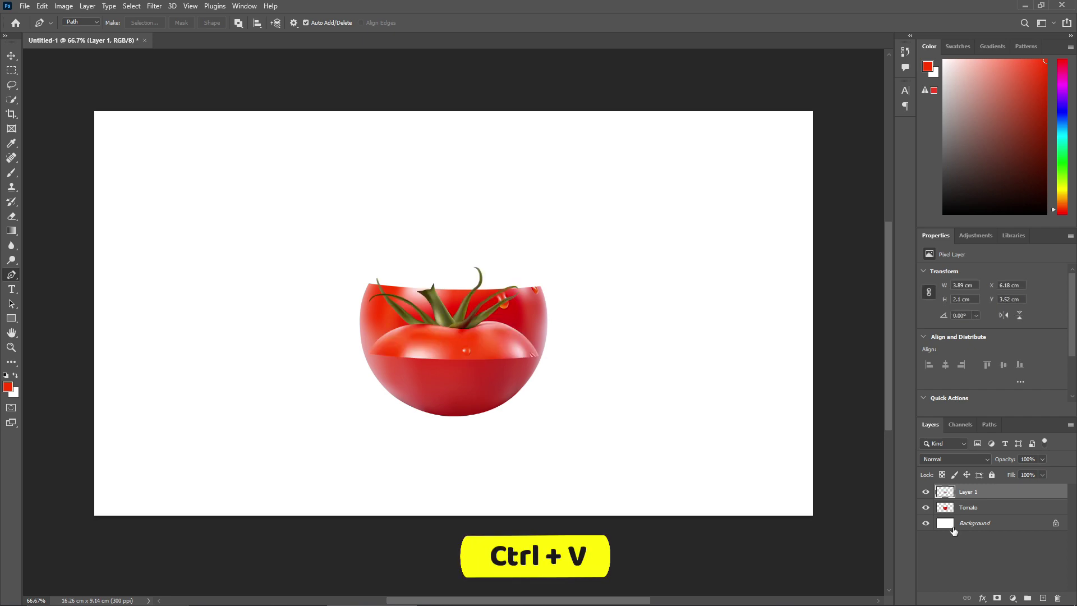
key(v)
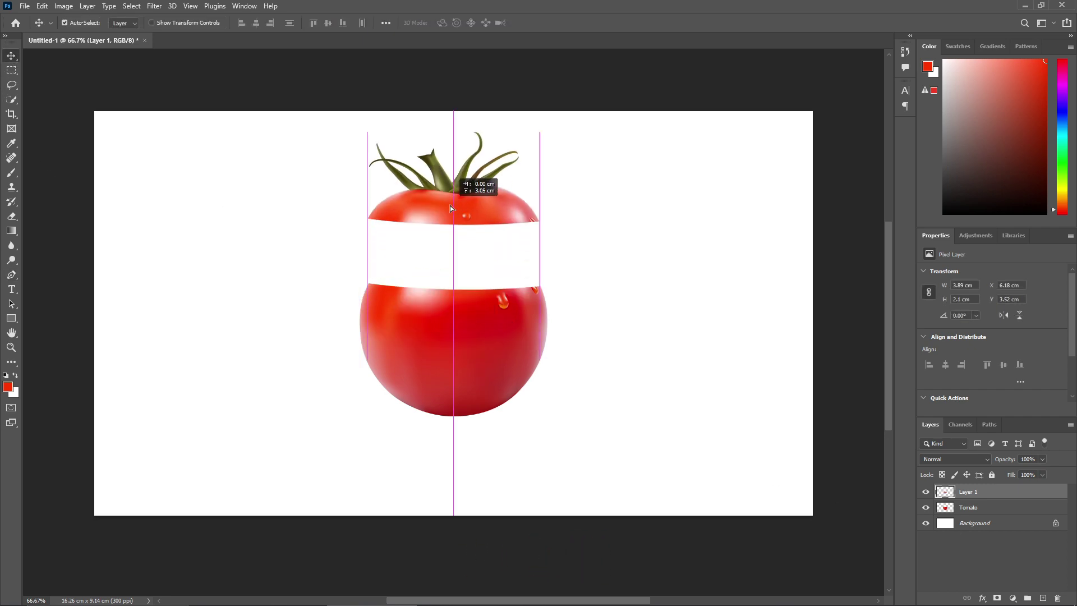
drag(396, 297, 449, 156)
- On the Tomato layer, trace a closed Pen path around a second slice
click(446, 327)
click(11, 274)
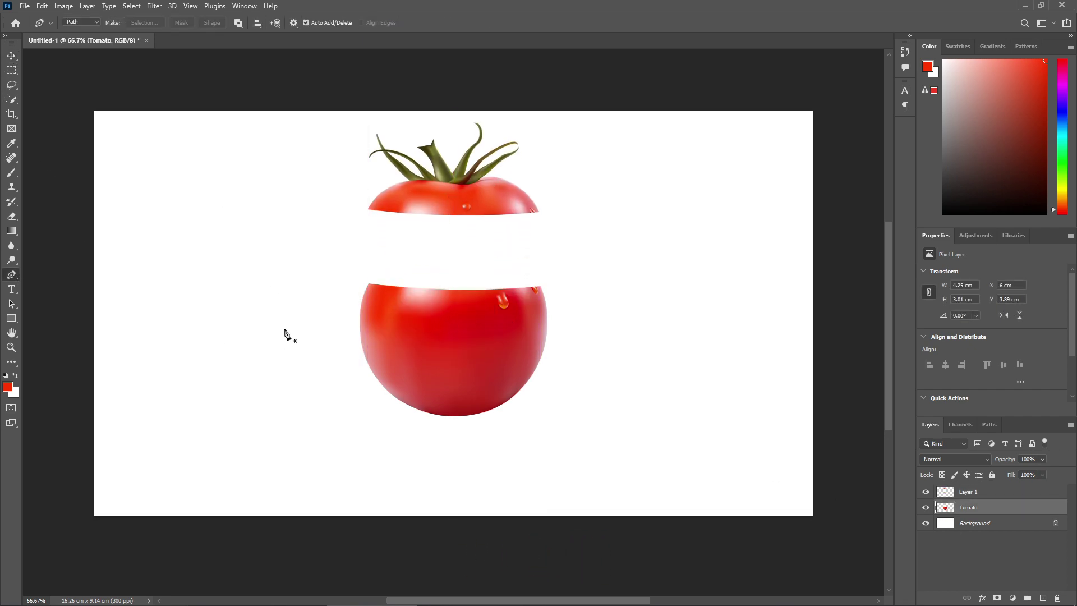
click(273, 291)
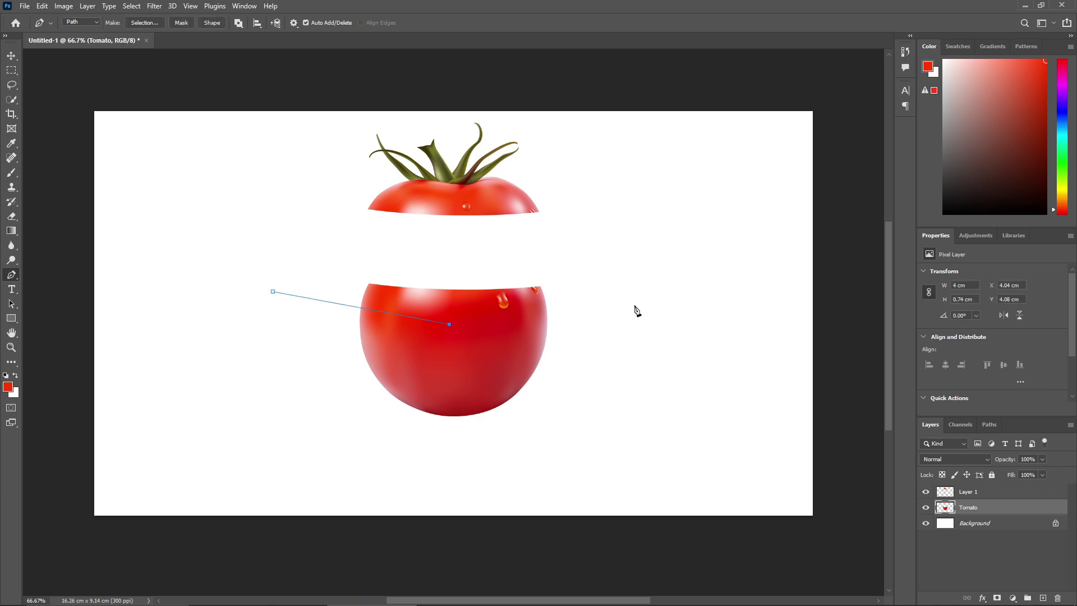
drag(450, 324, 452, 329)
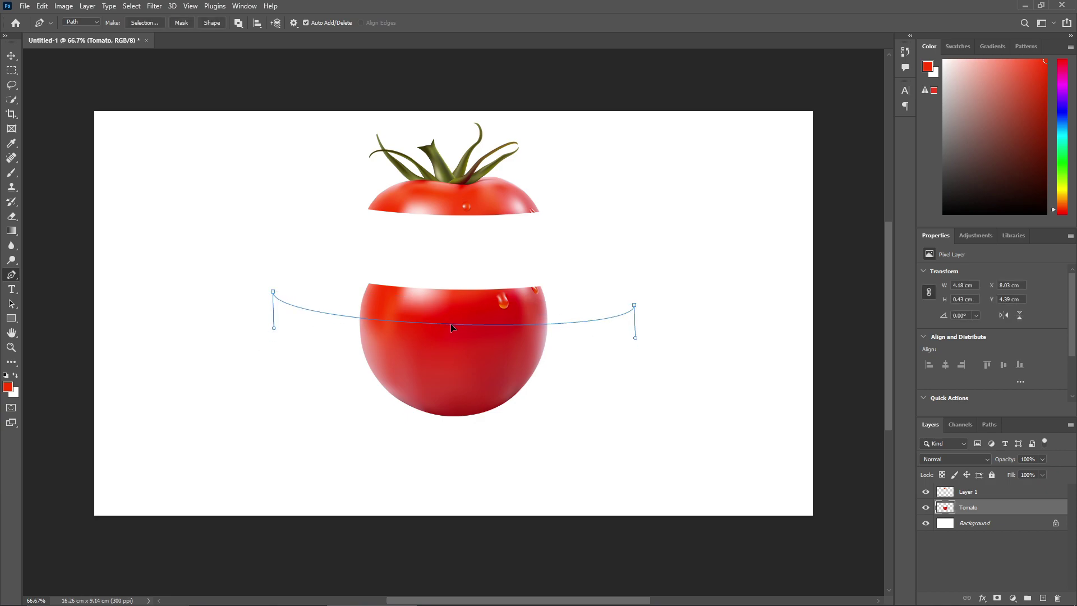
click(588, 248)
drag(489, 242, 492, 244)
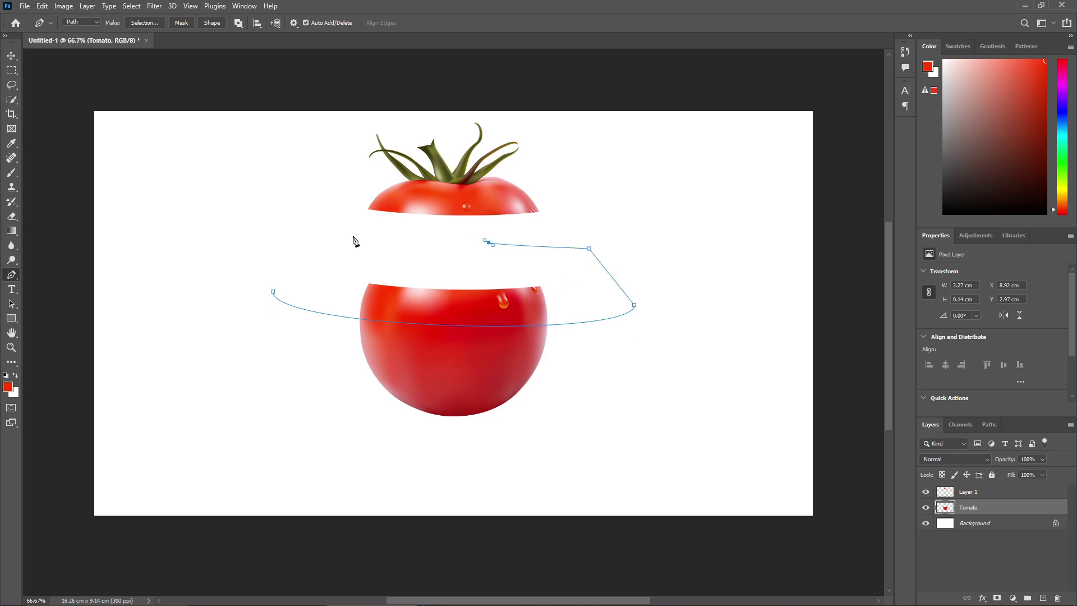
click(272, 291)
- Convert the path to a selection, separate the slice onto its own layer, and raise it
right_click(273, 293)
click(303, 353)
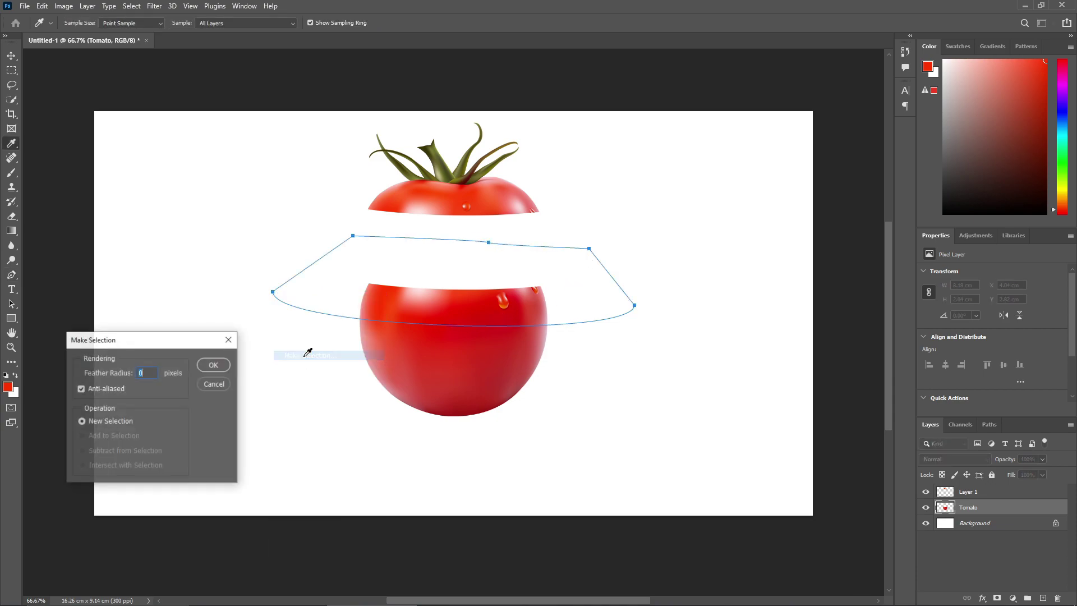
click(214, 365)
key(Delete)
key(ctrl+d)
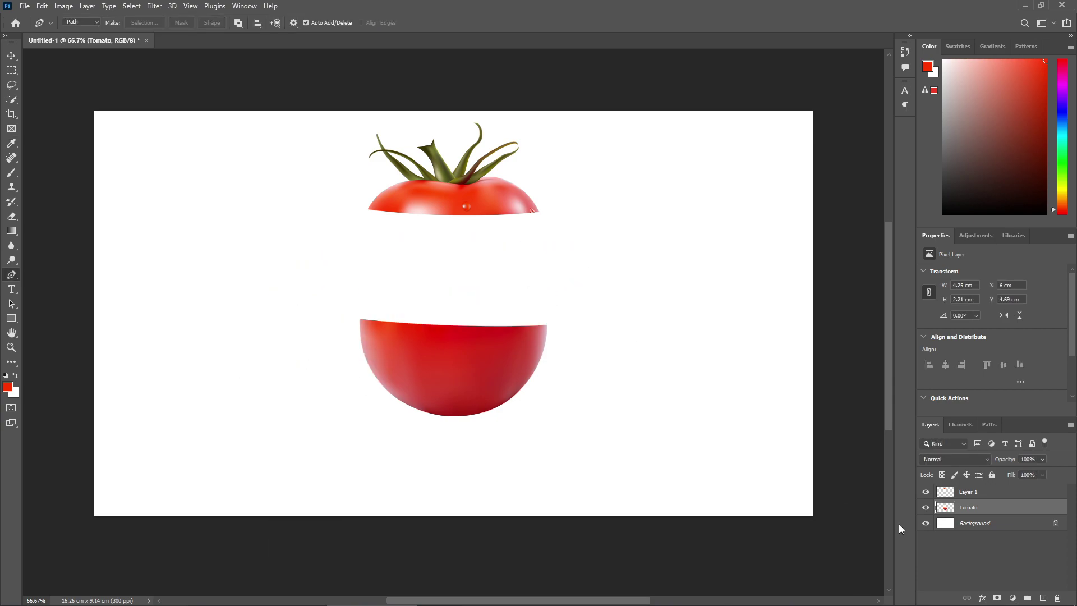
key(ctrl+v)
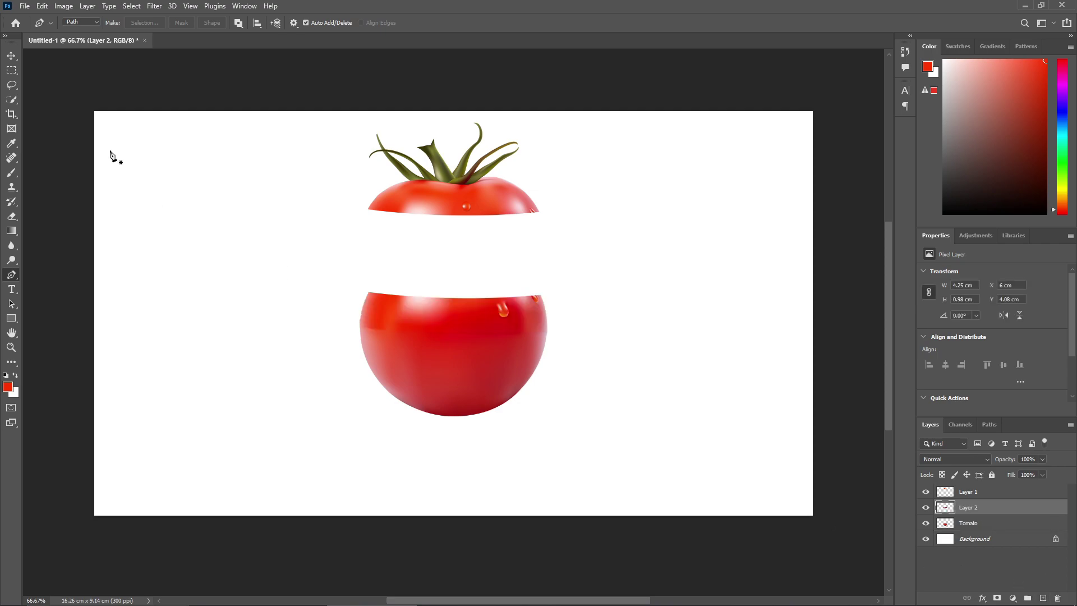
click(12, 56)
drag(516, 320, 510, 275)
- On the Tomato layer, trace a Pen path across the lower tomato for a third slice
click(482, 373)
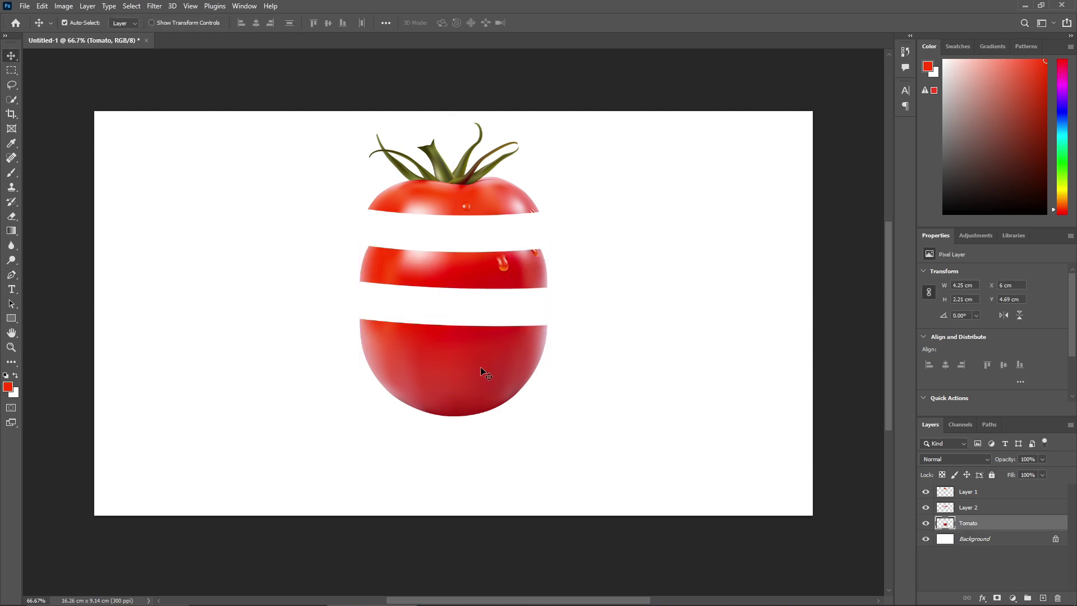
click(11, 275)
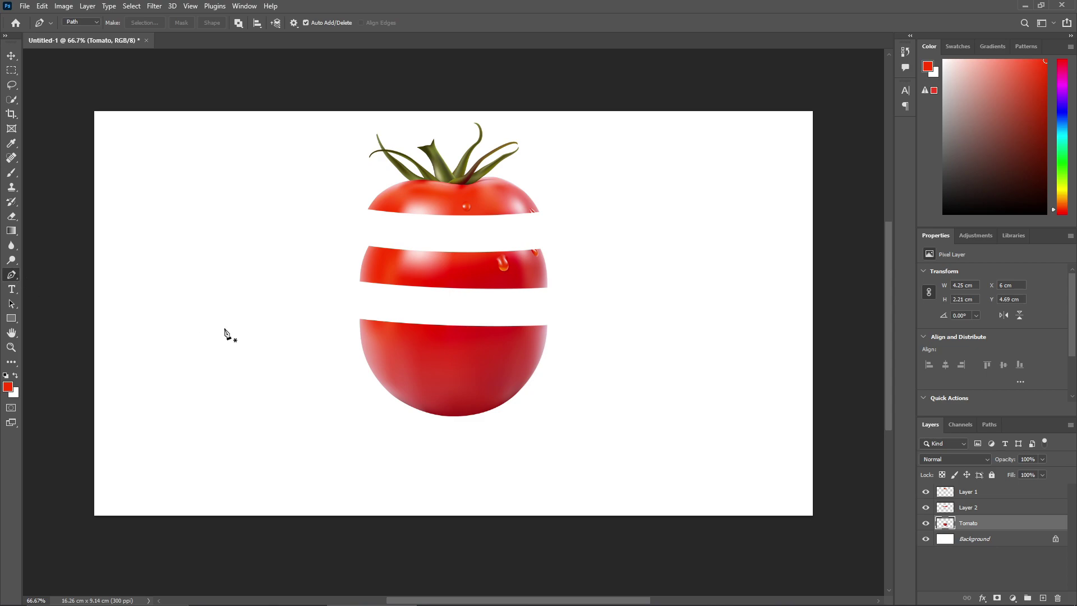
click(286, 330)
click(453, 359)
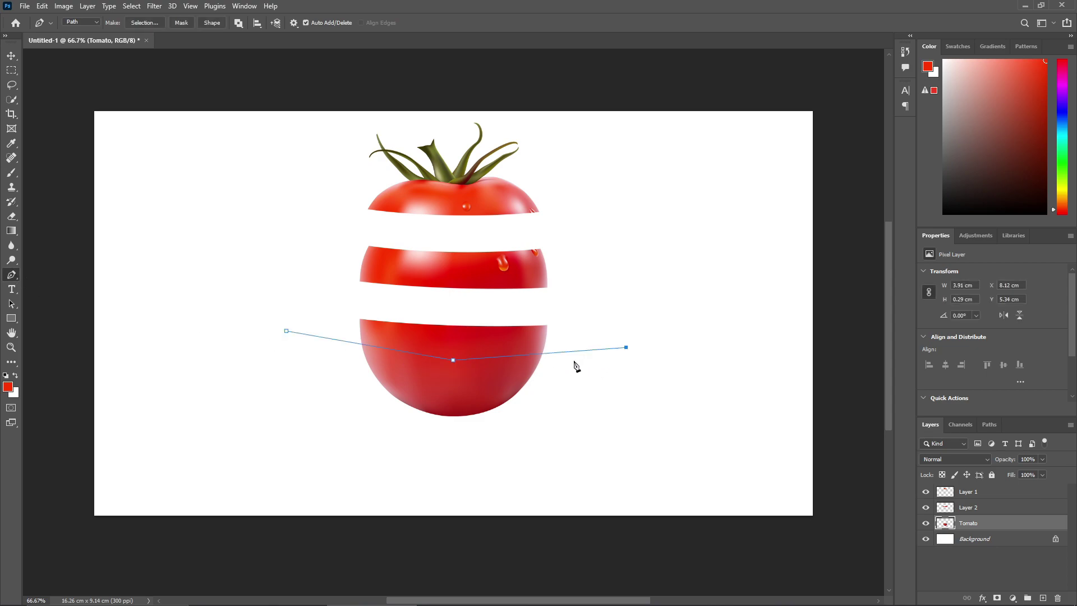
click(453, 360)
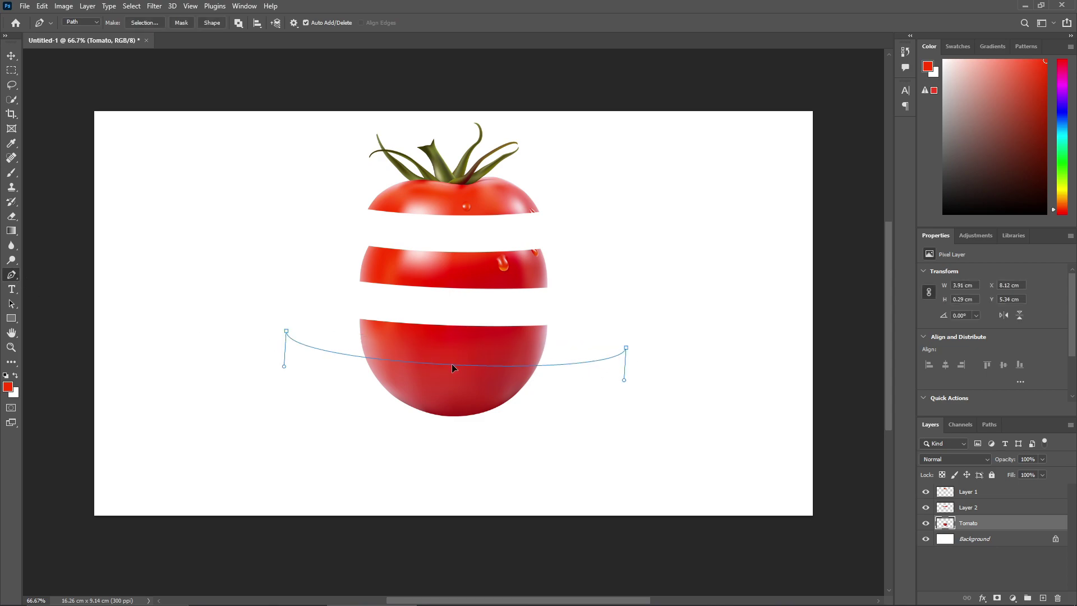
click(606, 318)
click(520, 310)
- Convert the path to a selection and cut and paste the slice onto a new layer
right_click(287, 332)
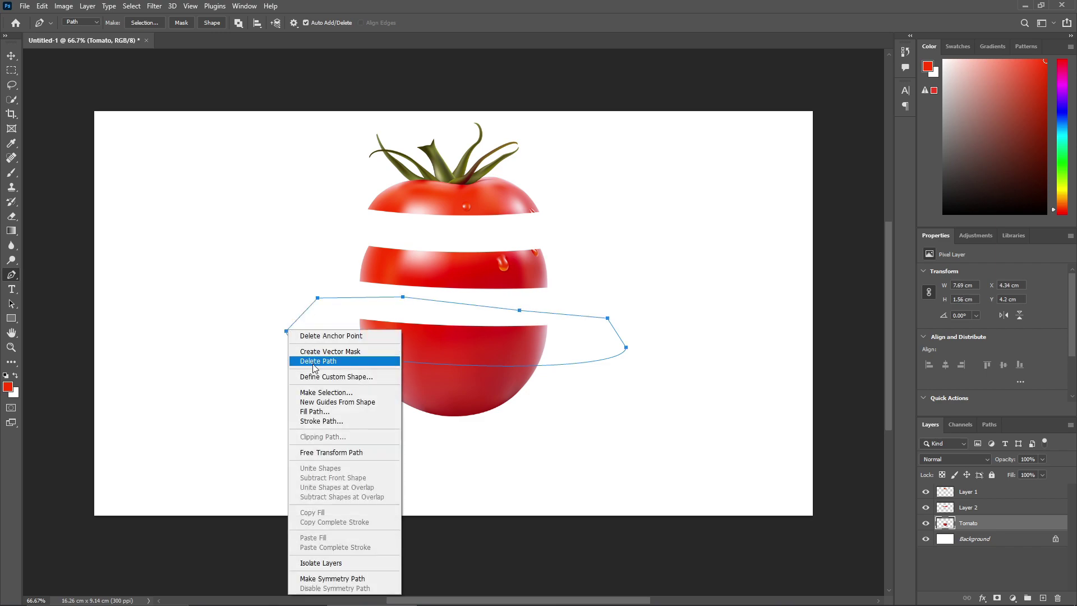
click(318, 391)
click(212, 359)
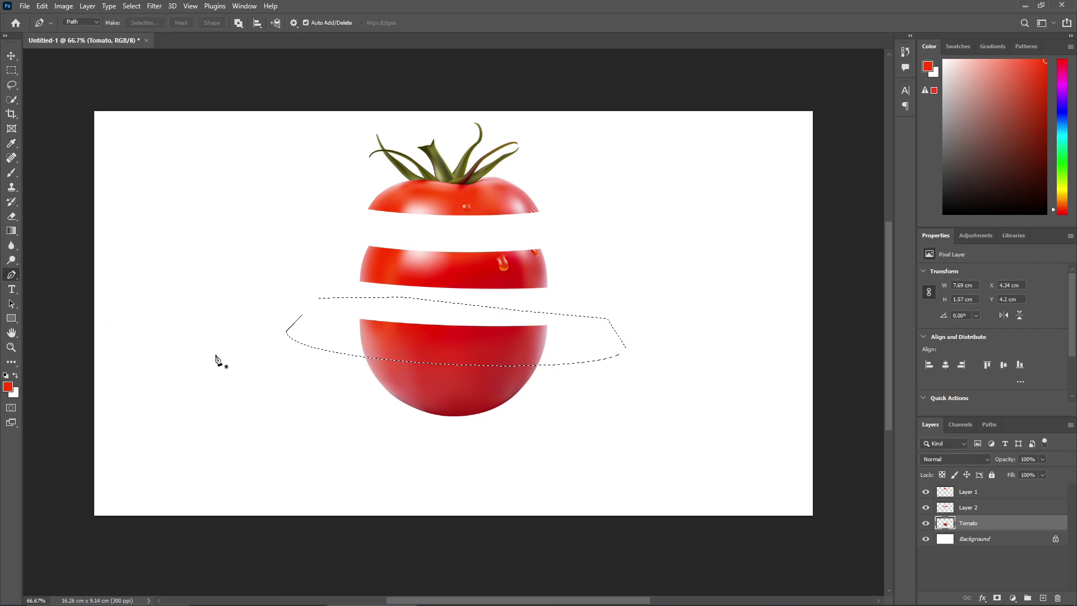
key(ctrl+x)
click(1042, 598)
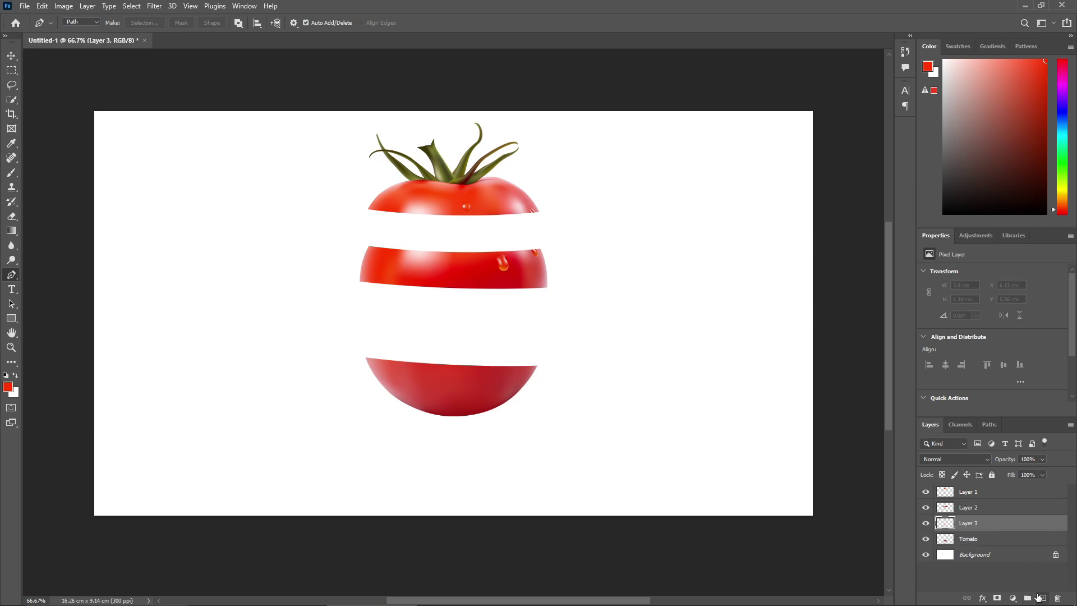
key(ctrl+v)
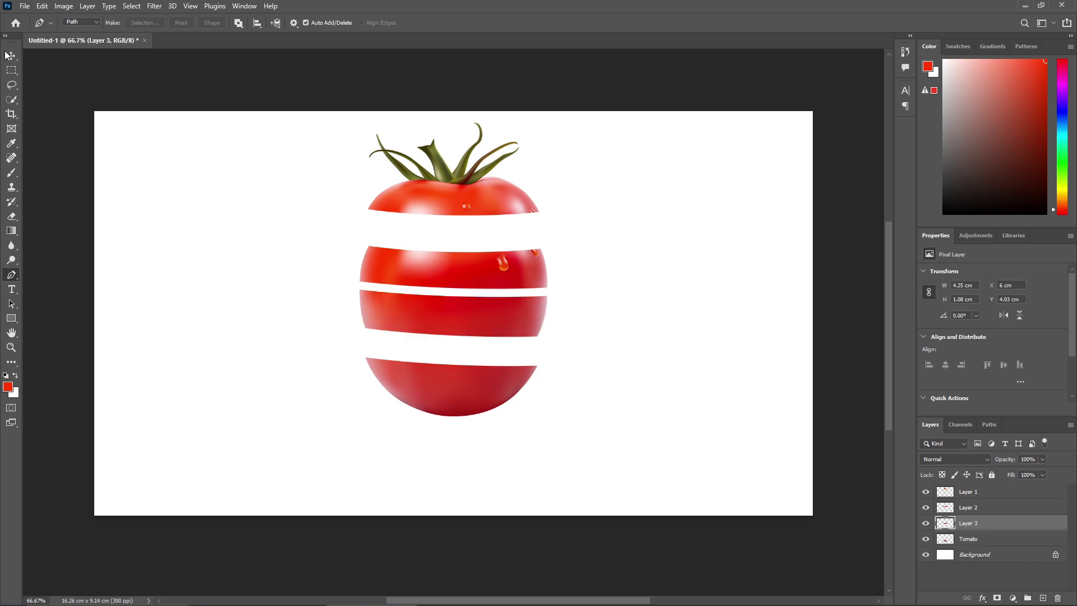
click(8, 54)
- Stagger the four tomato pieces sideways and space them with even 0.78 cm gaps
drag(456, 336, 449, 429)
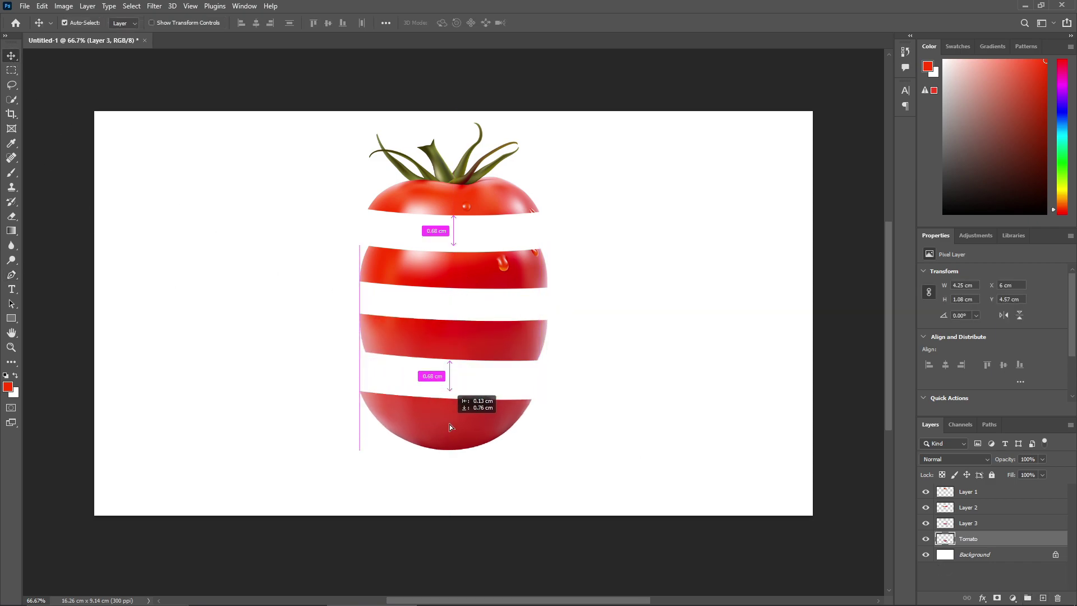
mouse_move(453, 205)
mouse_down()
mouse_move(436, 205)
mouse_move(454, 205)
mouse_up()
drag(445, 268, 416, 272)
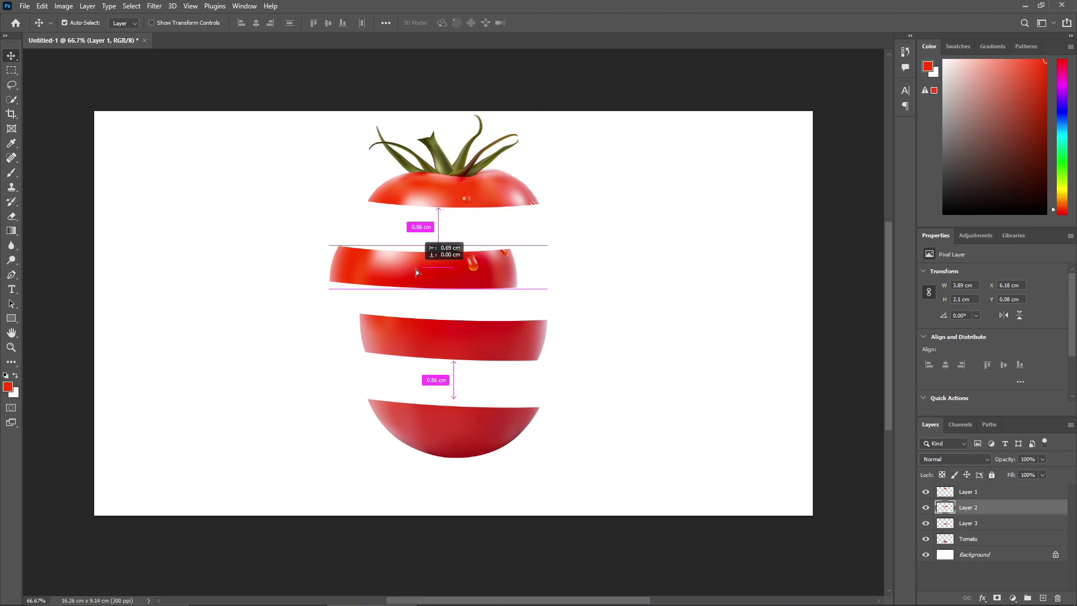
mouse_move(438, 333)
mouse_down()
mouse_move(447, 346)
mouse_move(449, 336)
mouse_up()
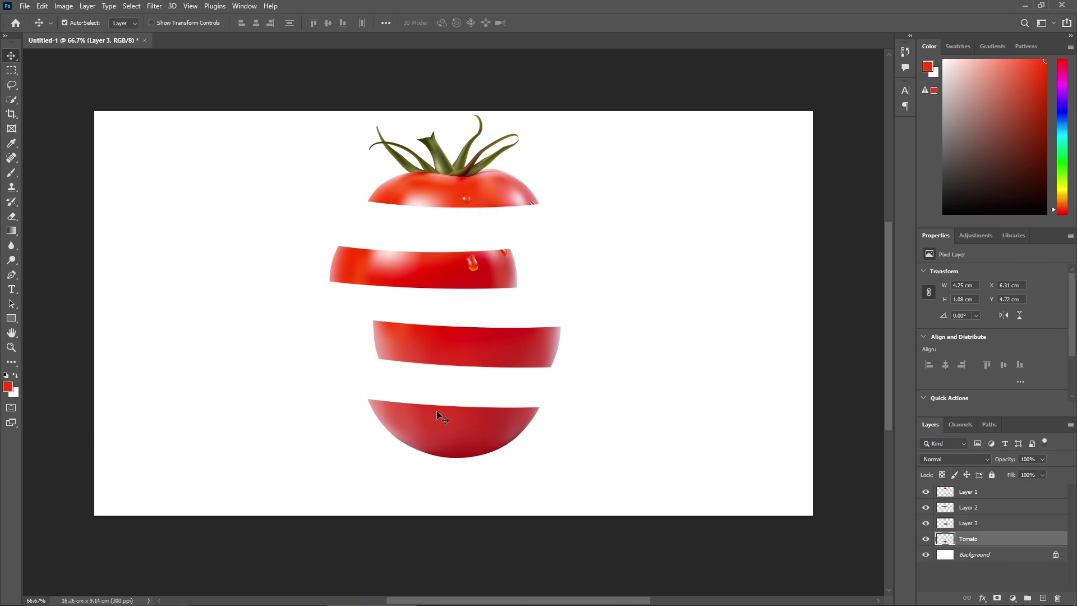
drag(436, 409, 445, 399)
drag(415, 267, 415, 264)
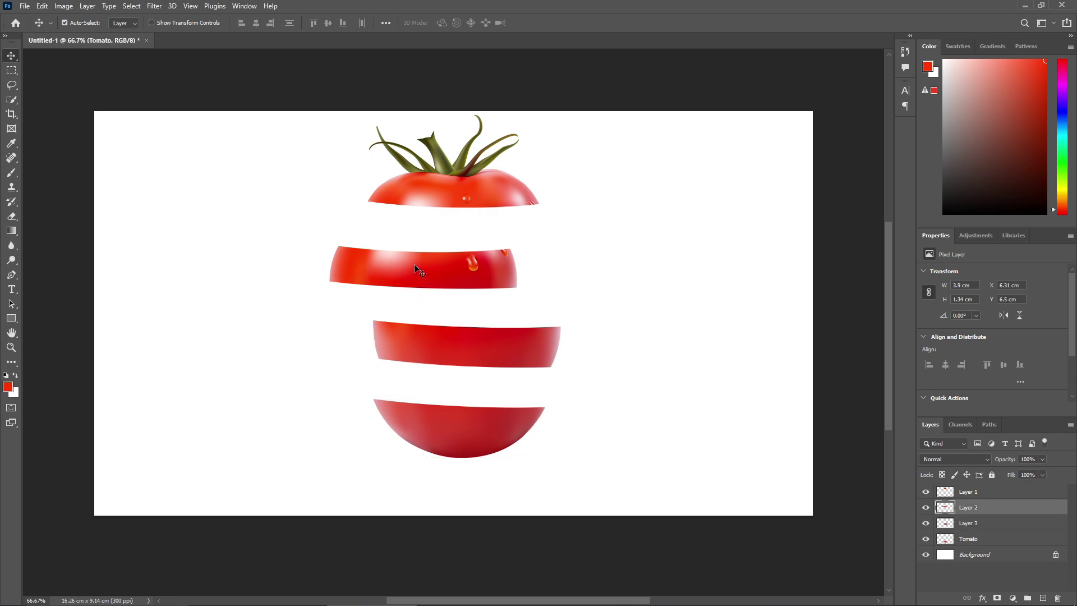
drag(437, 415, 439, 418)
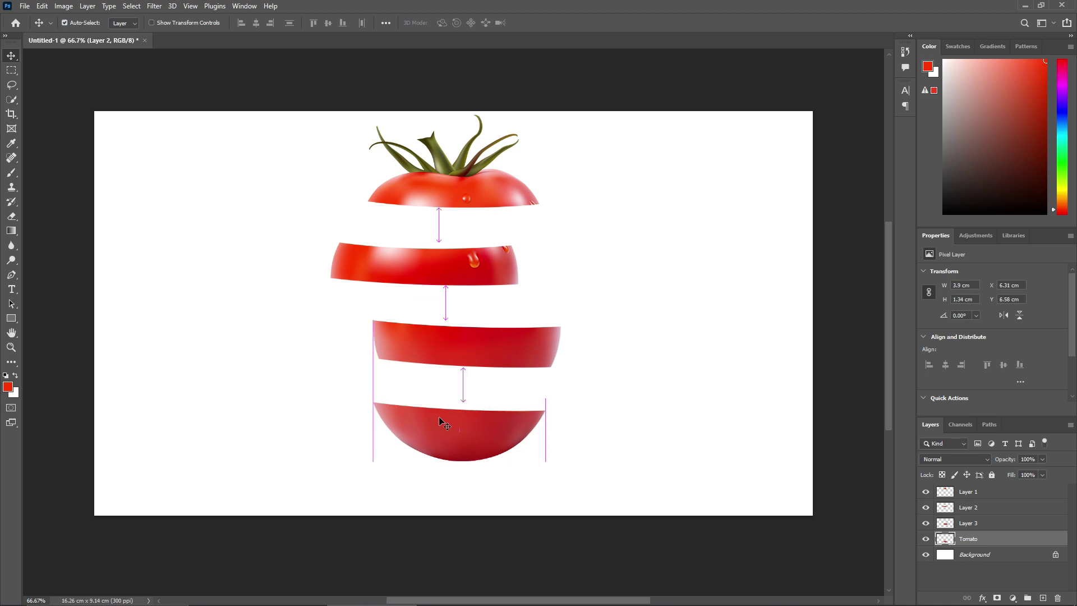
drag(439, 418, 439, 418)
drag(477, 347, 478, 348)
drag(460, 185, 466, 182)
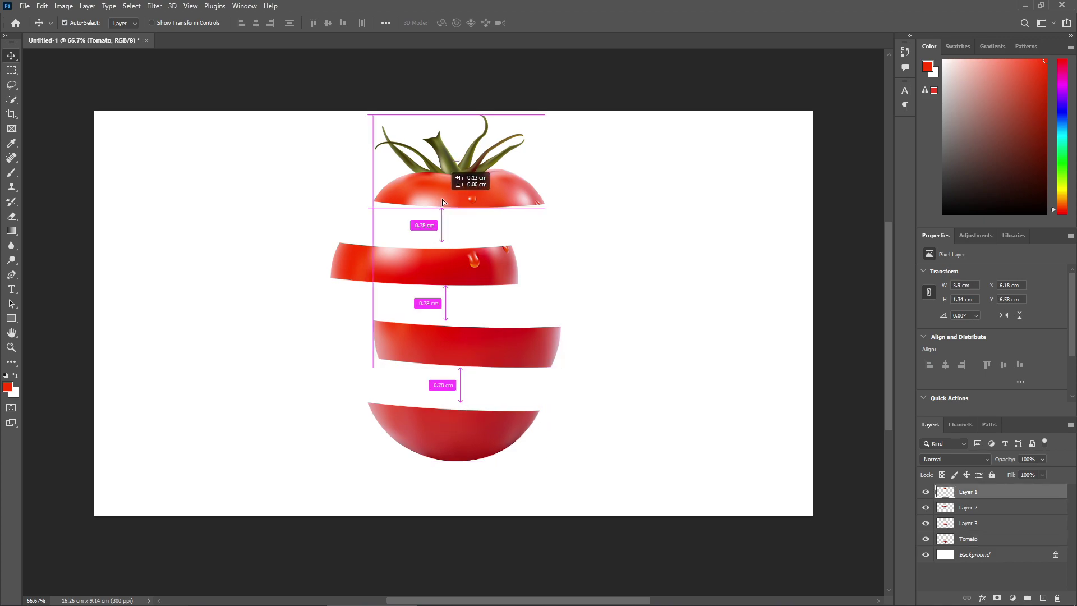
drag(450, 339, 455, 340)
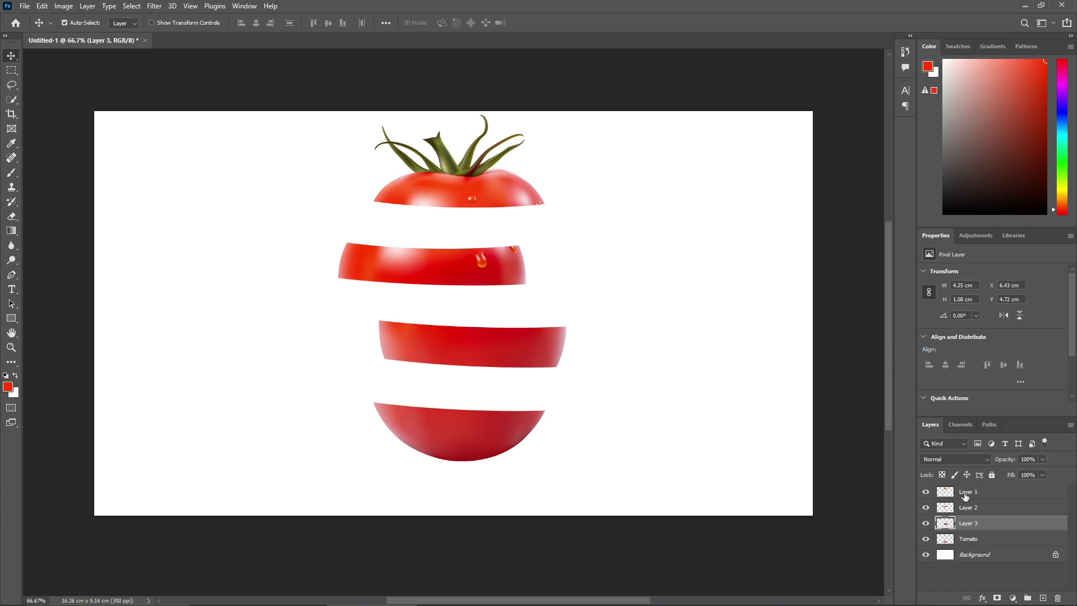
click(964, 494)
- Place the Tomato Cut image as linked and flatten it over the top cap
click(24, 10)
click(131, 224)
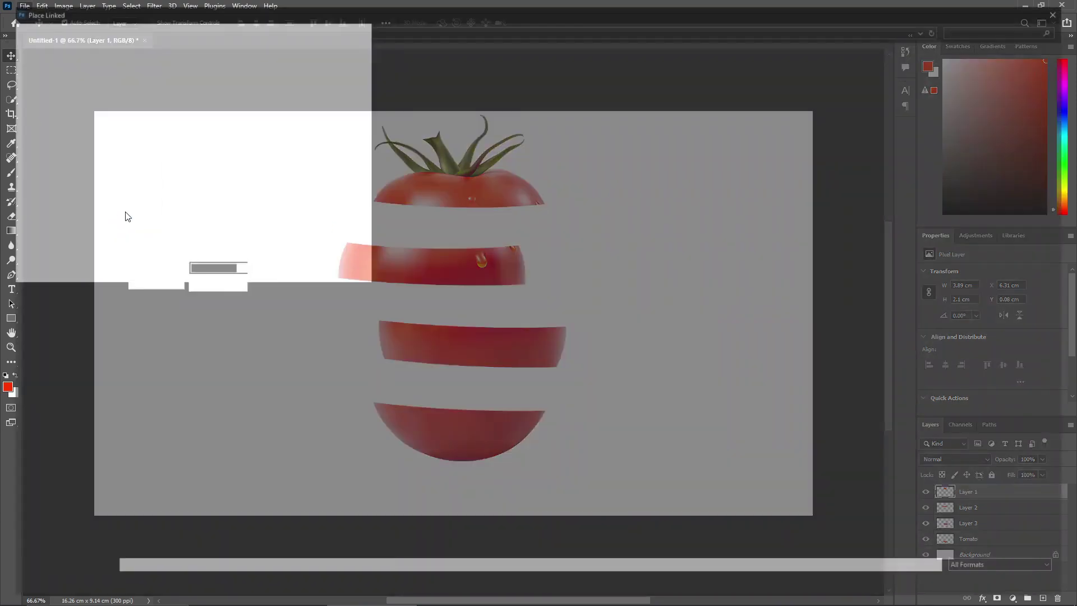
click(150, 77)
click(981, 587)
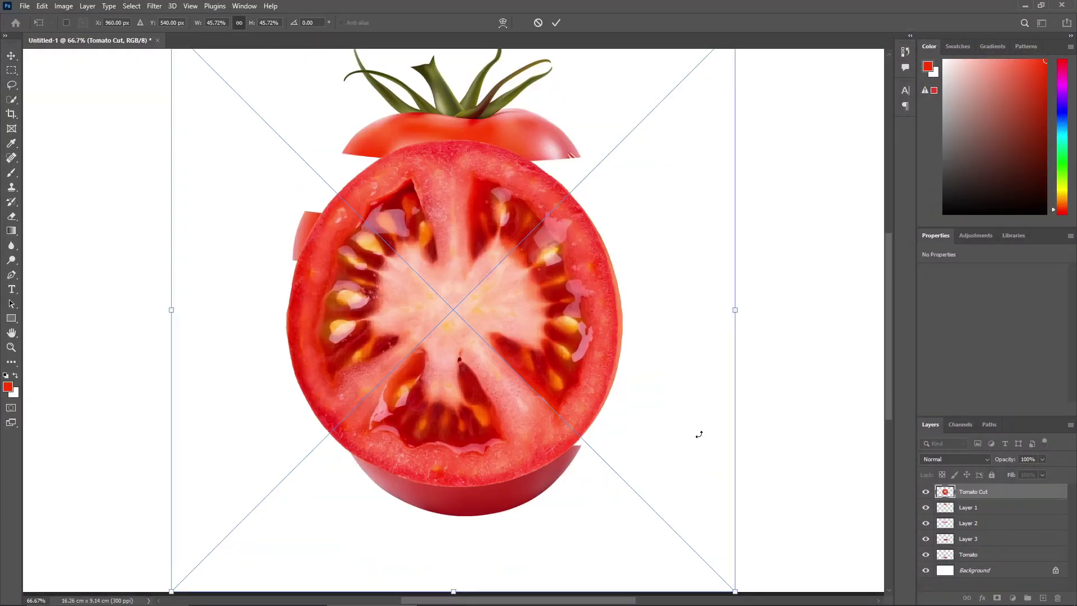
drag(449, 586, 449, 230)
drag(157, 138, 216, 137)
drag(457, 230, 452, 192)
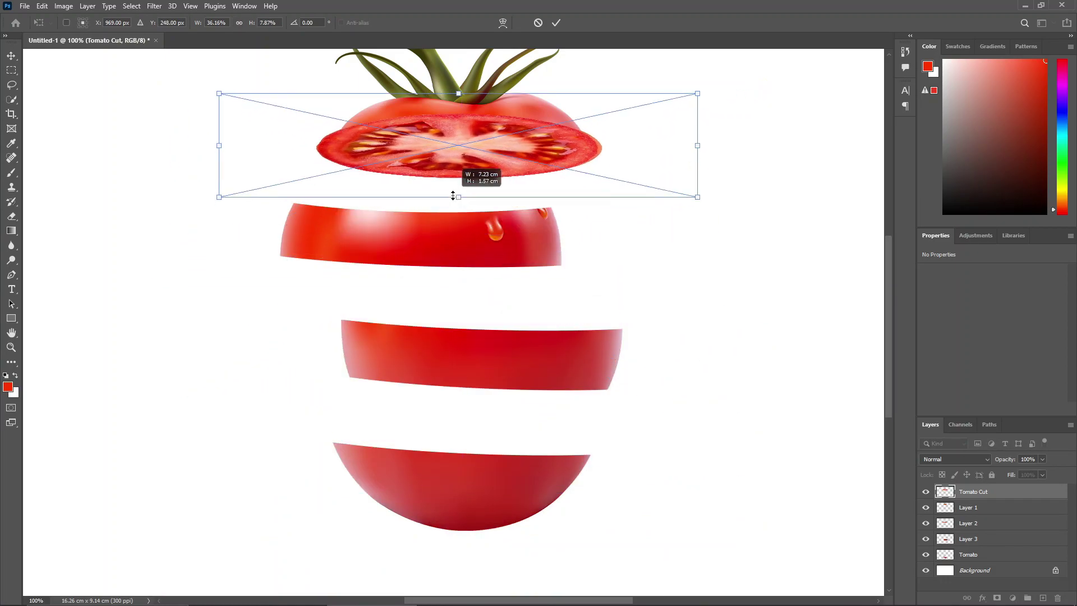
drag(219, 152, 238, 141)
drag(681, 144, 675, 145)
drag(243, 143, 246, 142)
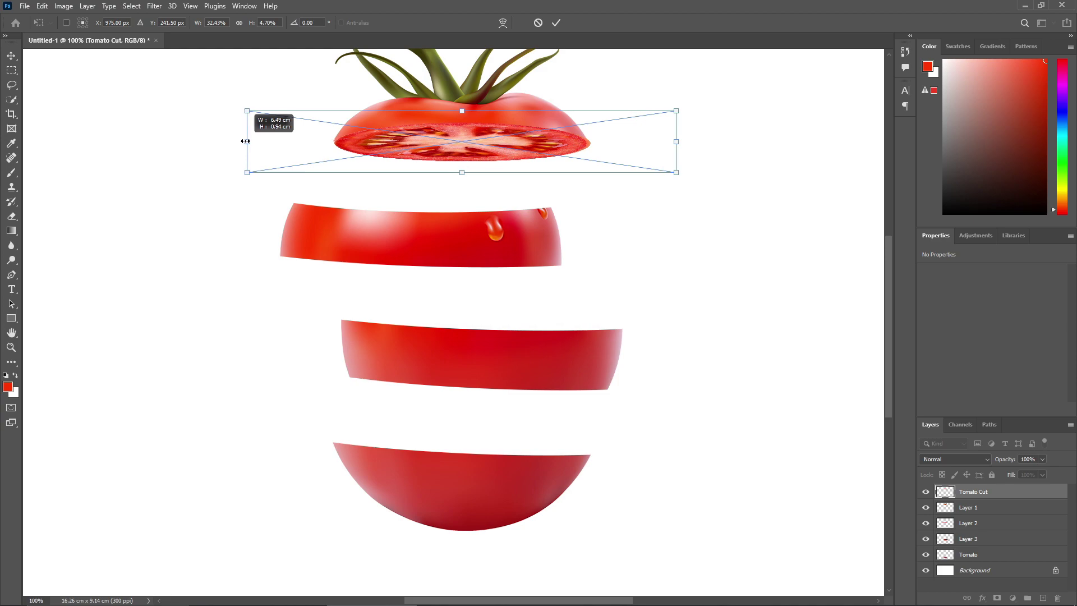
drag(676, 142, 691, 145)
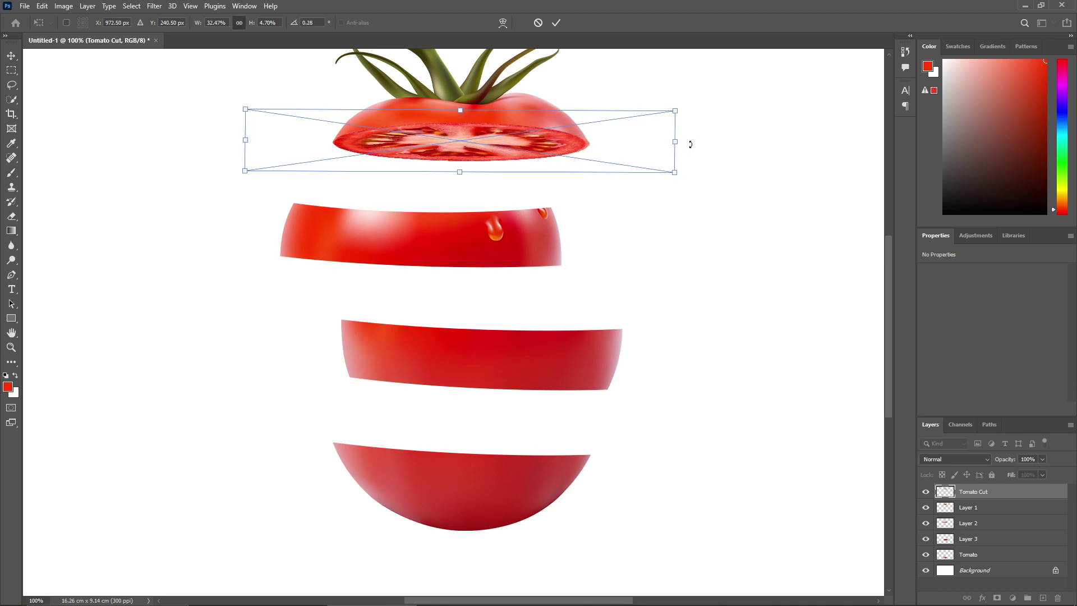
drag(460, 174, 459, 166)
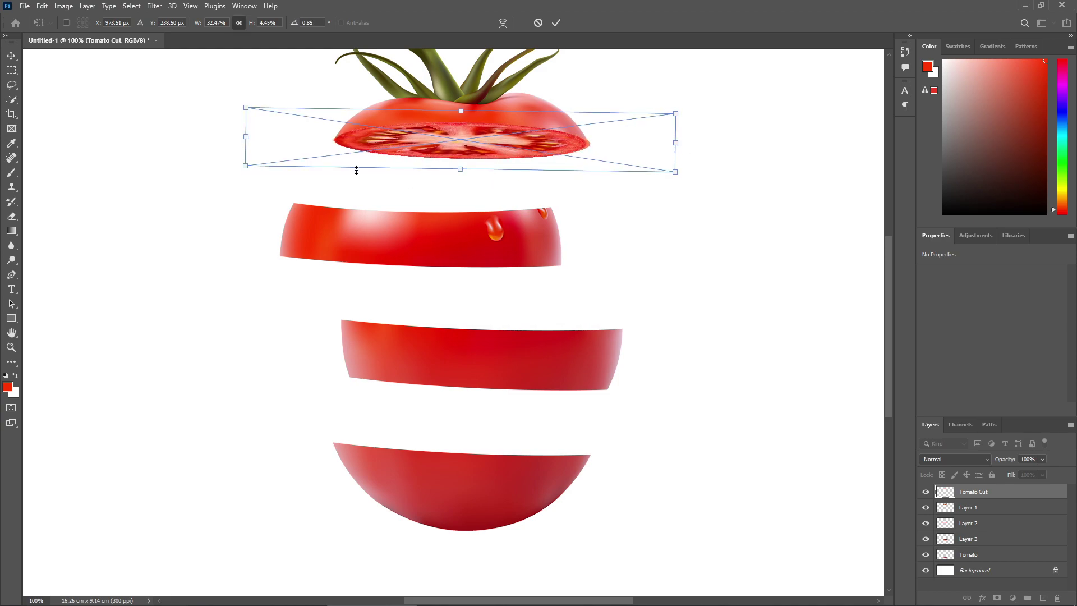
double_click(459, 113)
- Copy the cut face onto the second and third slices, widening and tilting the third
drag(460, 115, 414, 203)
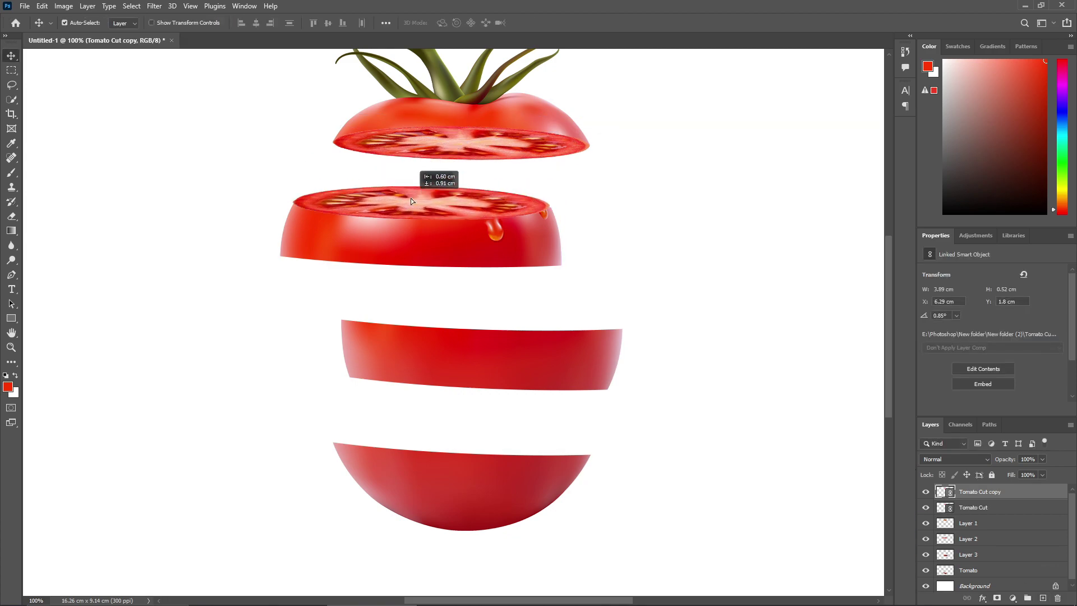
key(Down)
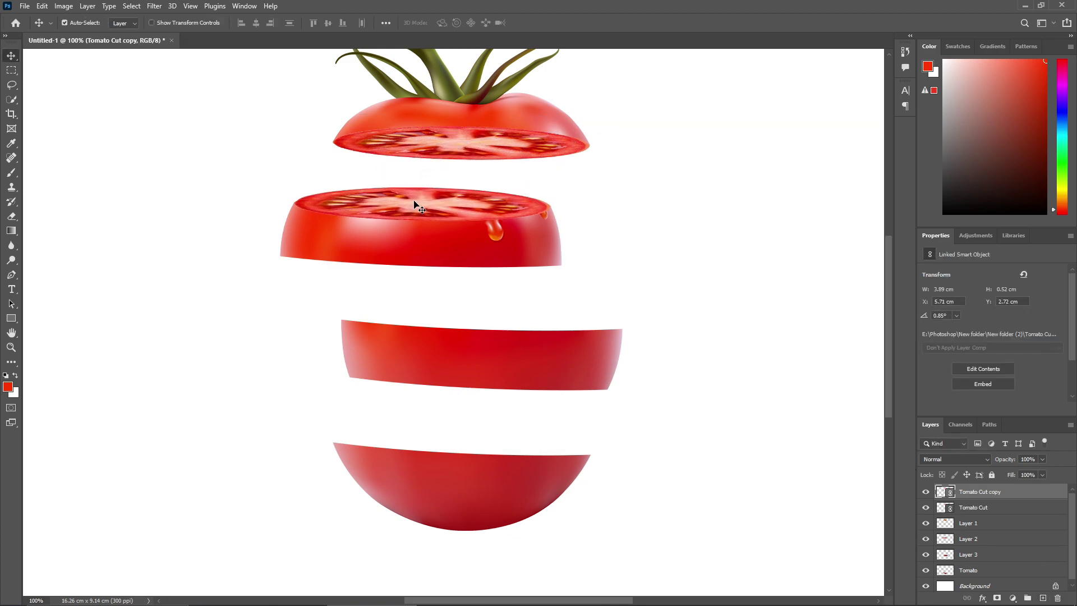
alt+drag(421, 201, 482, 319)
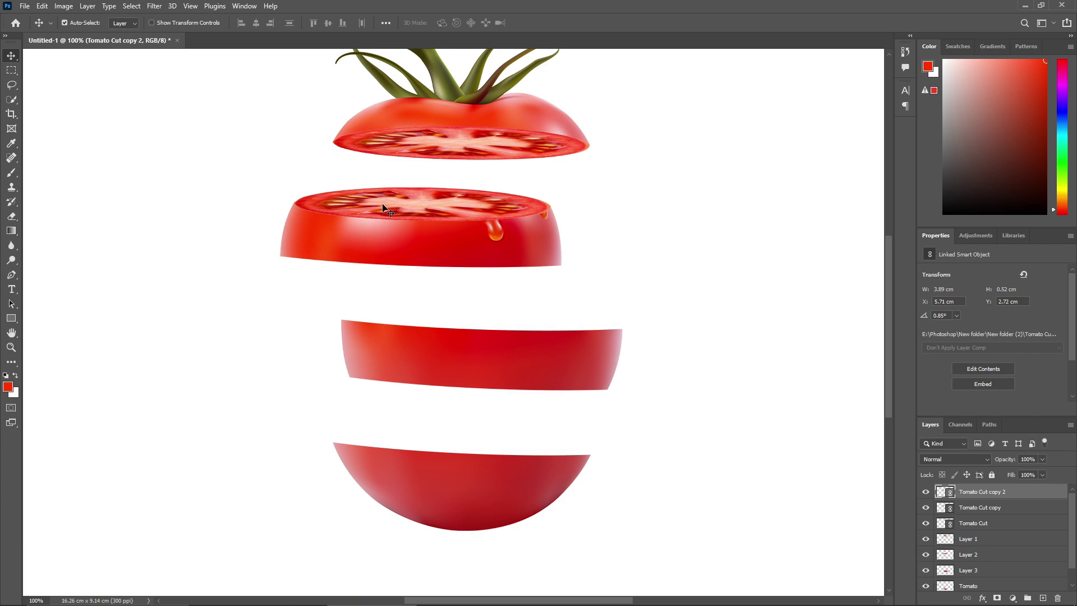
key(ctrl+t)
drag(696, 322, 702, 322)
alt+drag(261, 316, 247, 316)
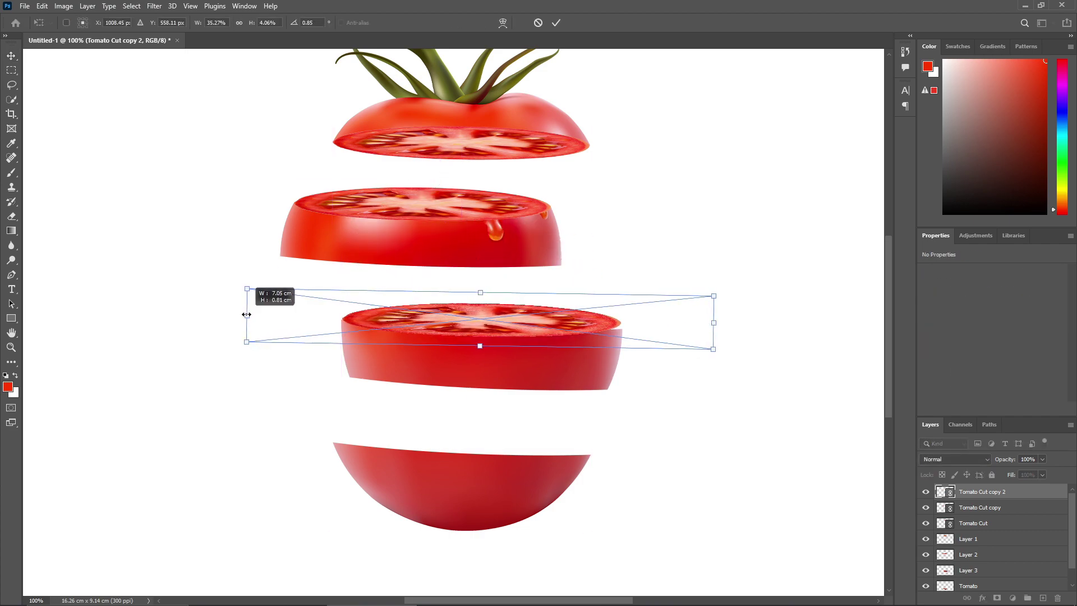
drag(751, 332, 750, 325)
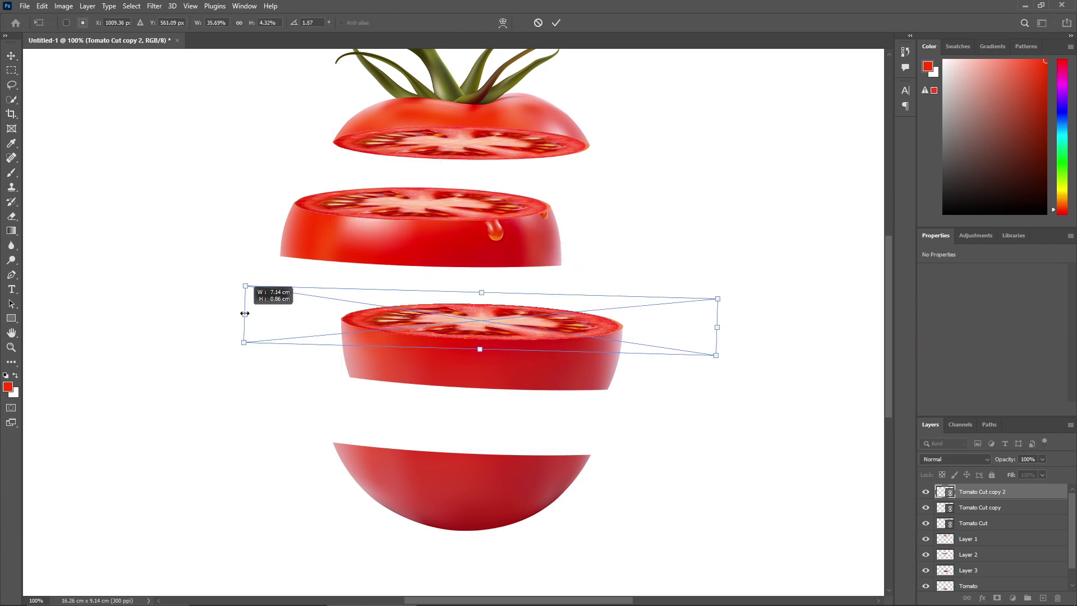
drag(246, 317, 246, 317)
key(Return)
key(ctrl+t)
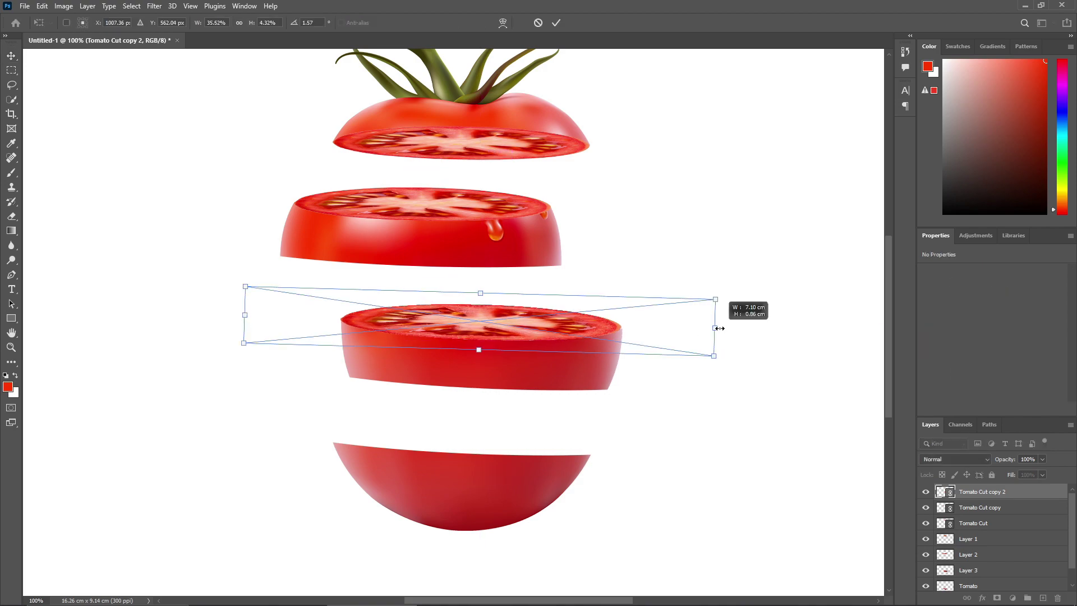
key(Return)
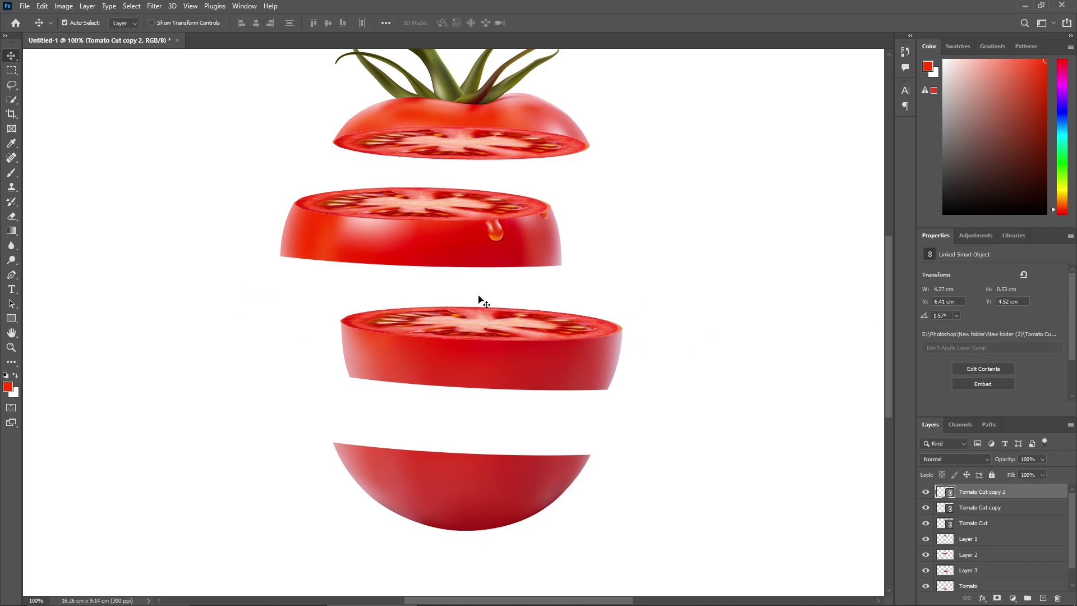
- Duplicate the cut face onto the bottom half, narrowing, tilting and levelling it to fit
key(ctrl+j)
drag(409, 320, 395, 435)
key(ctrl+t)
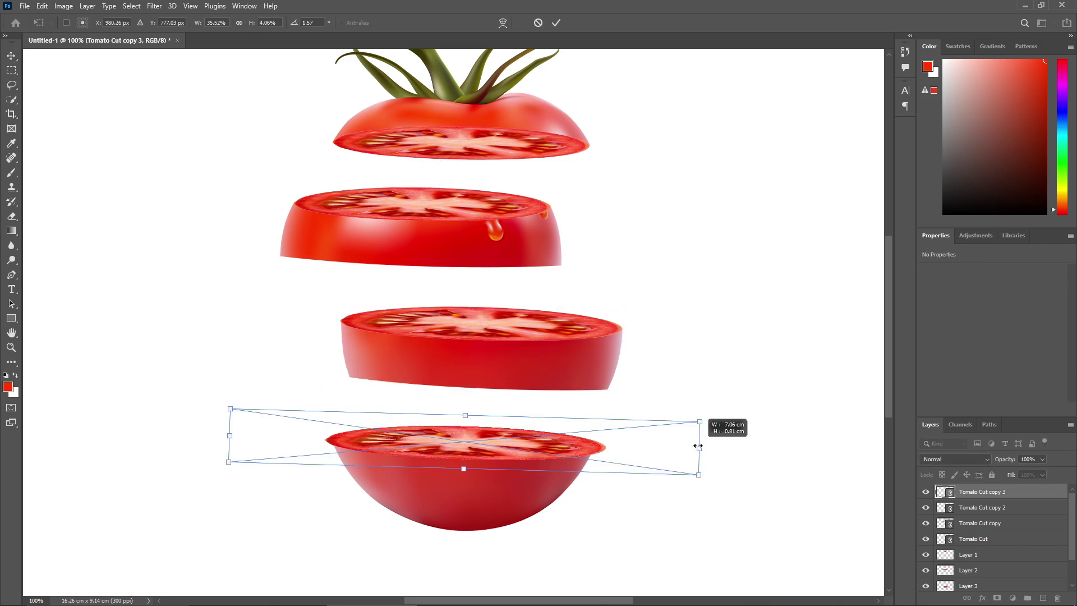
drag(698, 447, 682, 447)
drag(229, 436, 242, 434)
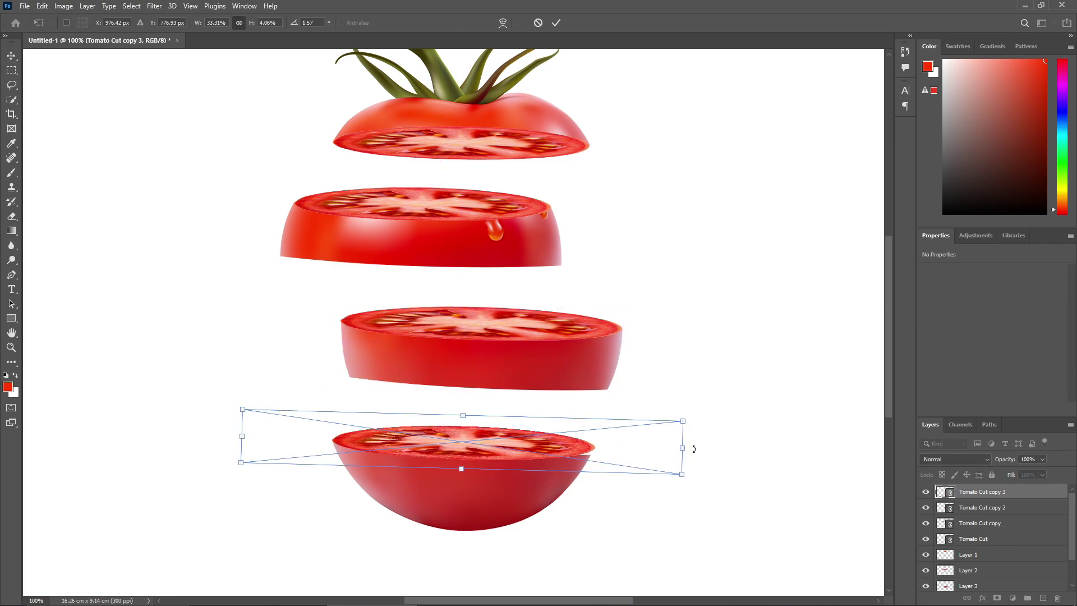
drag(682, 447, 685, 461)
drag(242, 434, 245, 434)
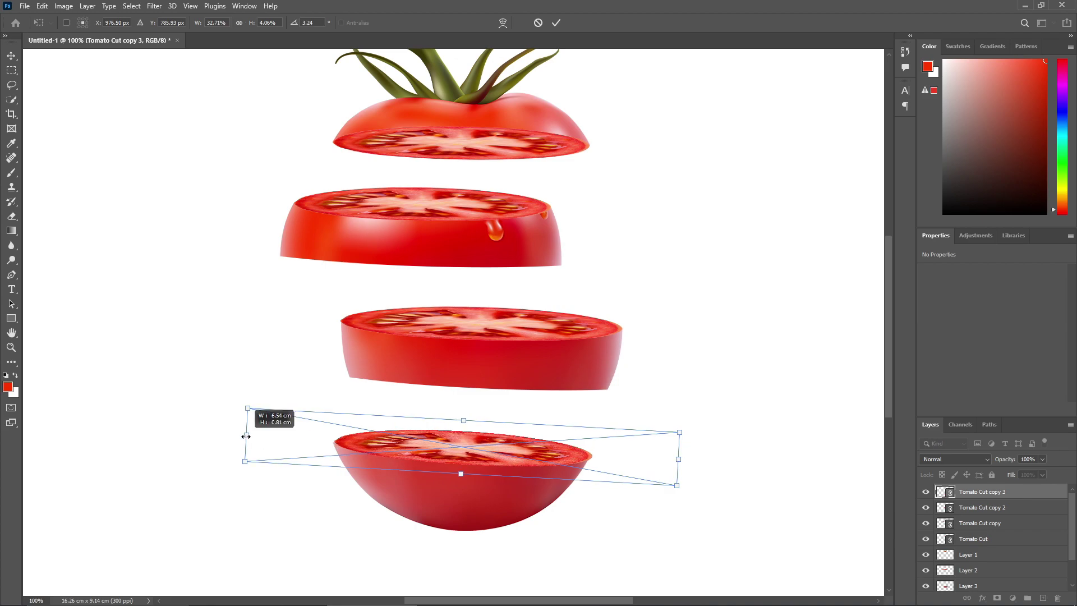
drag(681, 458, 677, 456)
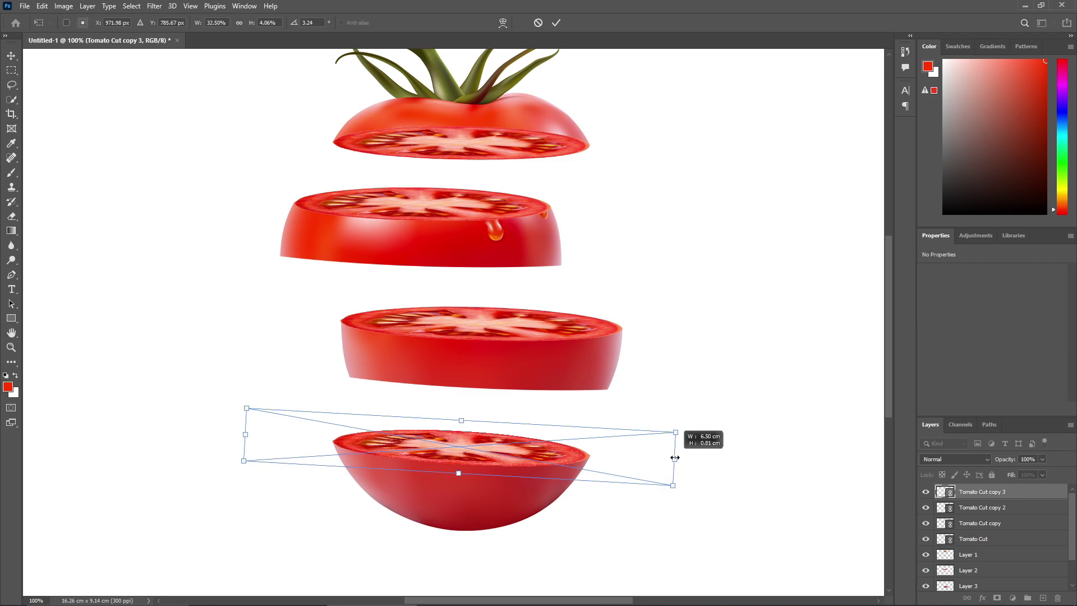
key(Return)
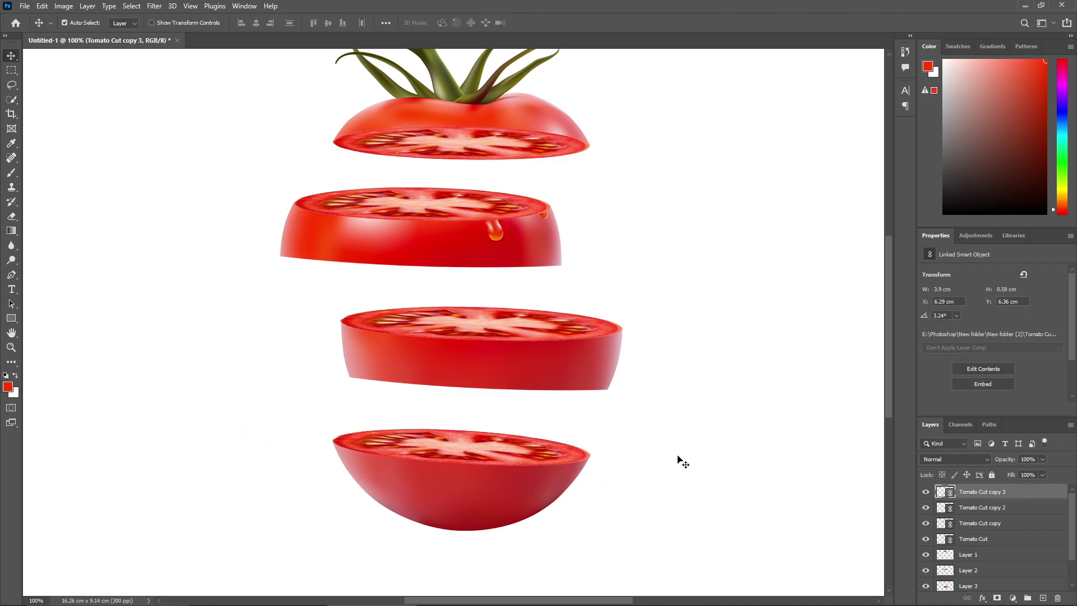
key(ctrl+t)
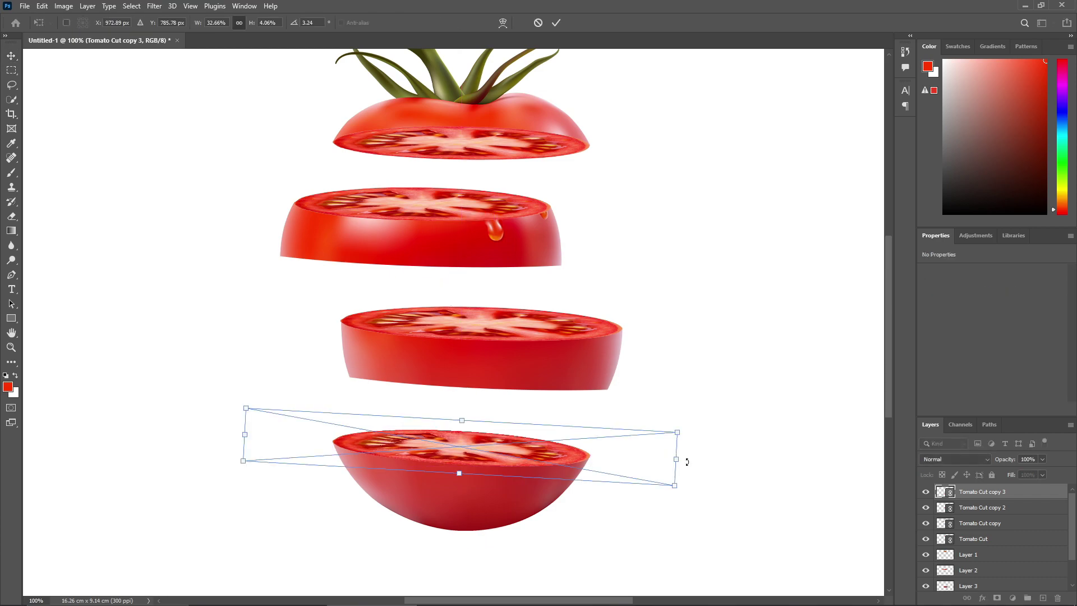
drag(696, 464, 696, 462)
key(Return)
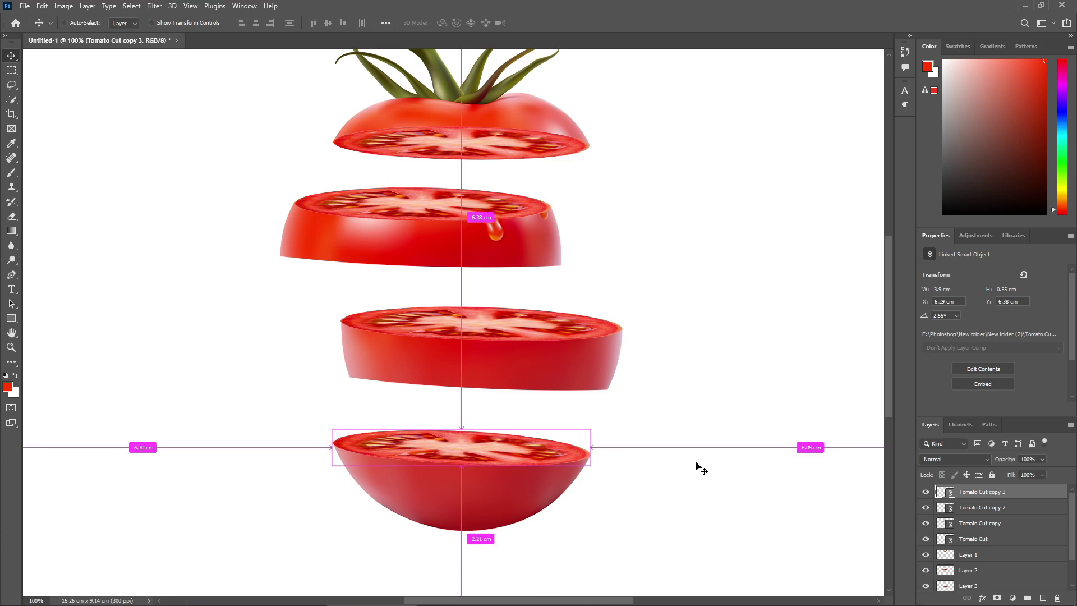
key(ctrl+minus)
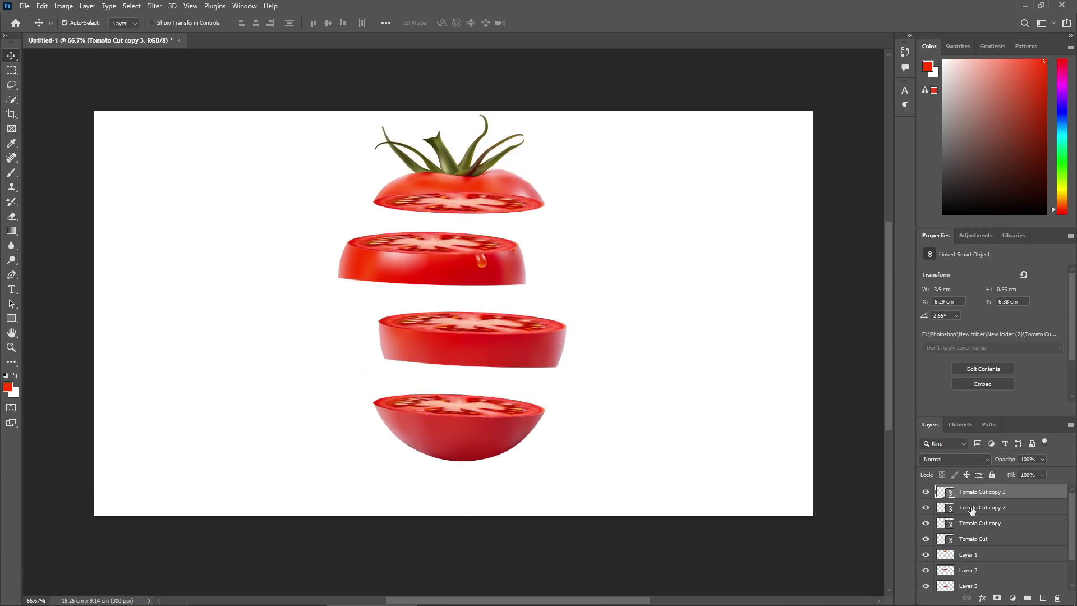
- Merge all the tomato slice and cut-face layers into one layer
shift+click(970, 508)
shift+click(973, 554)
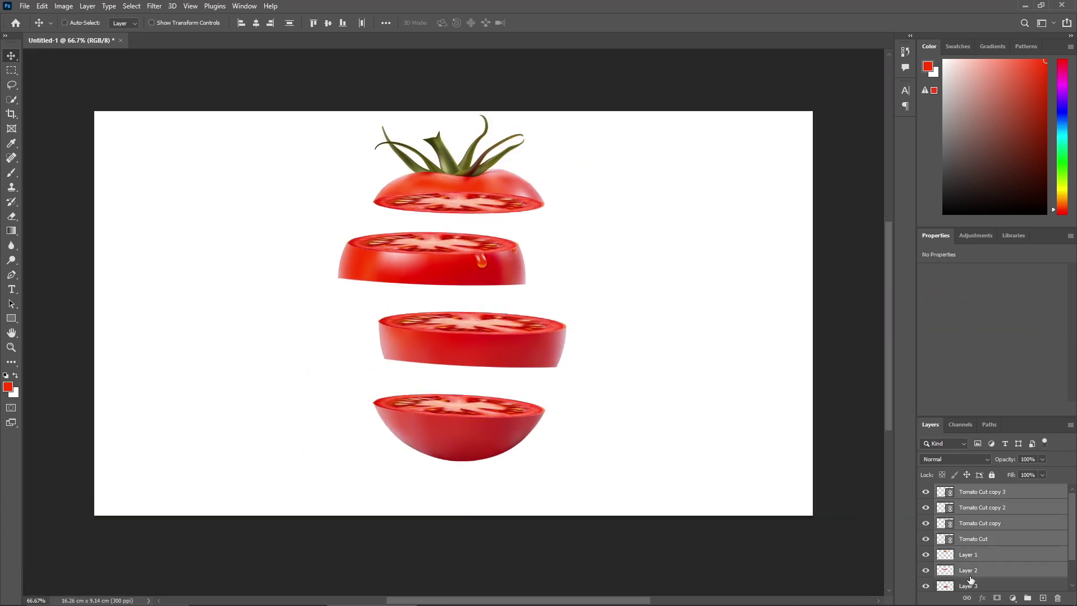
shift+click(970, 585)
scroll(969, 572, down, 2)
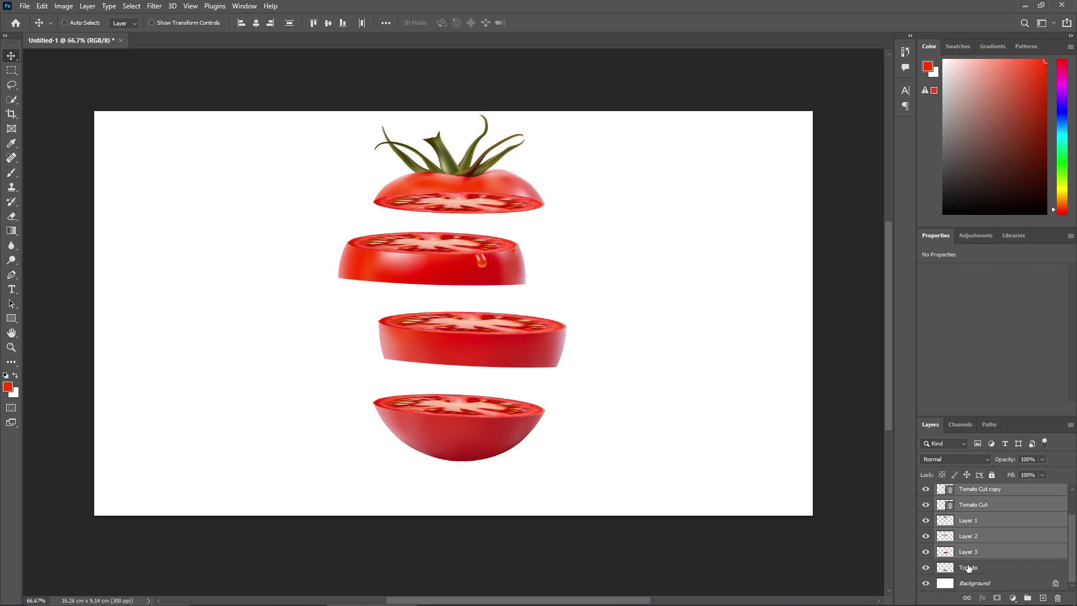
shift+click(968, 568)
right_click(968, 568)
click(967, 421)
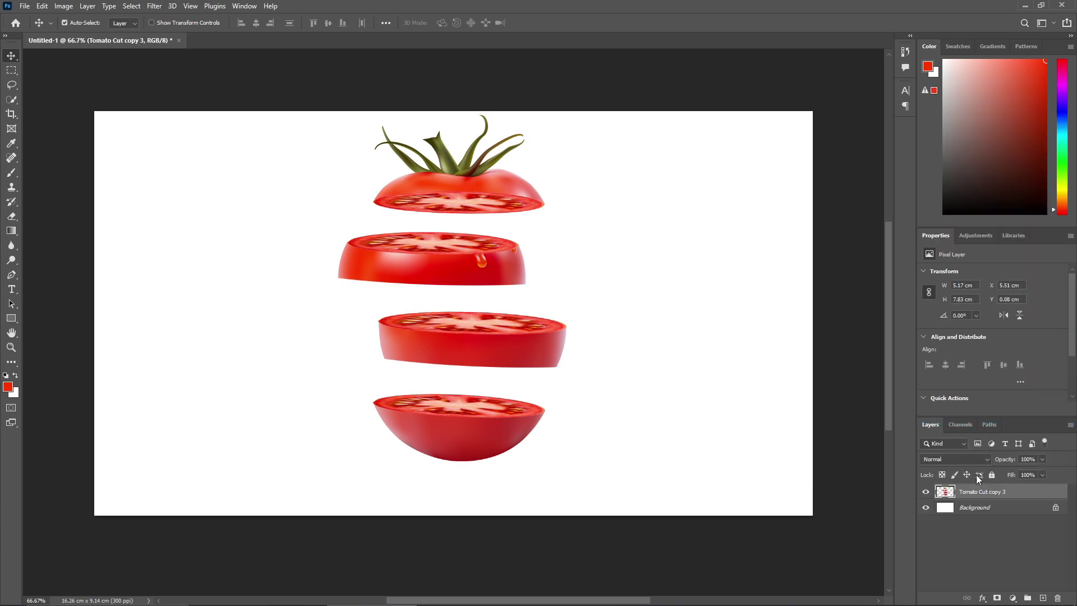
- Add a radial, reversed Gradient Fill above the Background at about 221% scale
click(975, 508)
click(1012, 598)
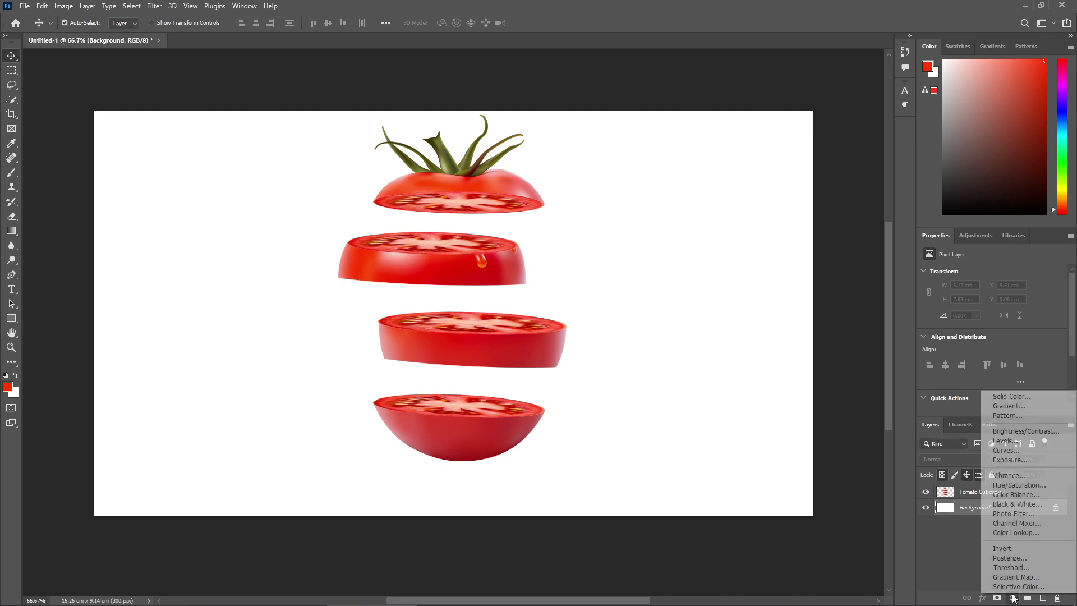
click(995, 412)
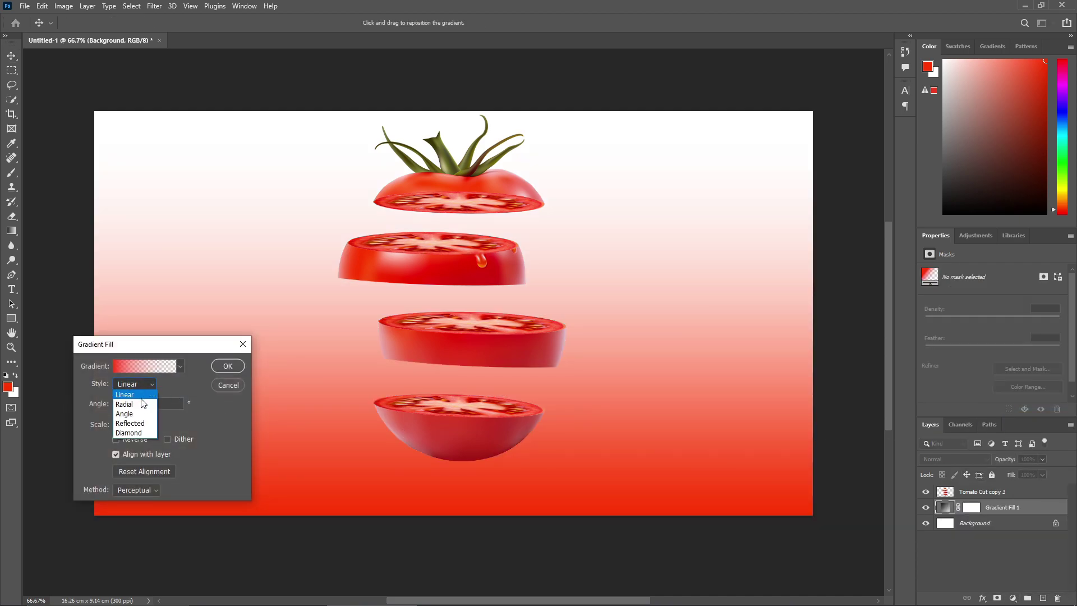
click(140, 395)
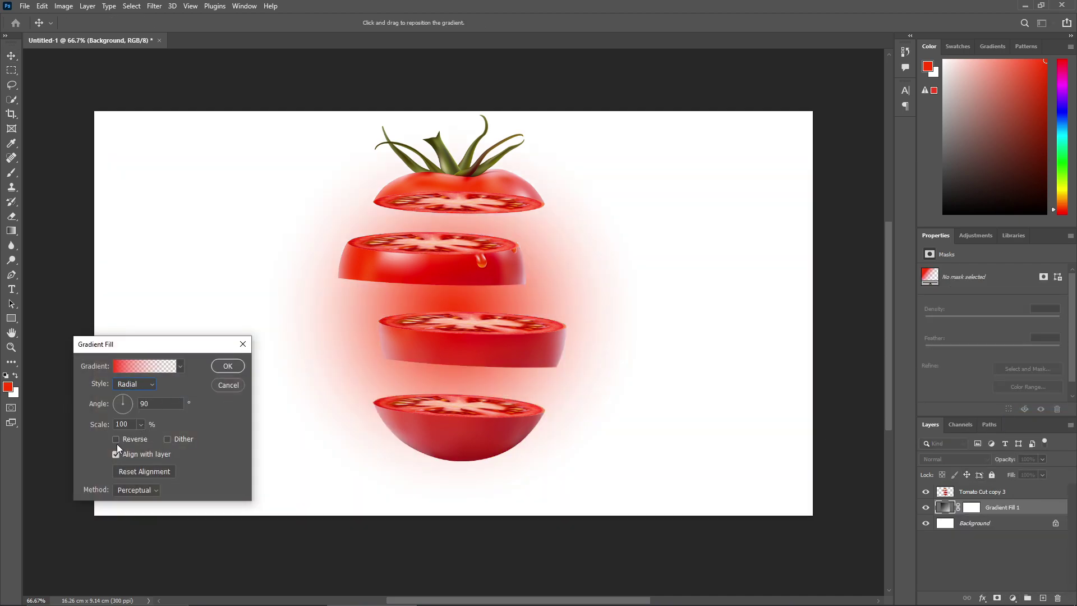
click(116, 440)
click(140, 425)
drag(139, 437, 146, 437)
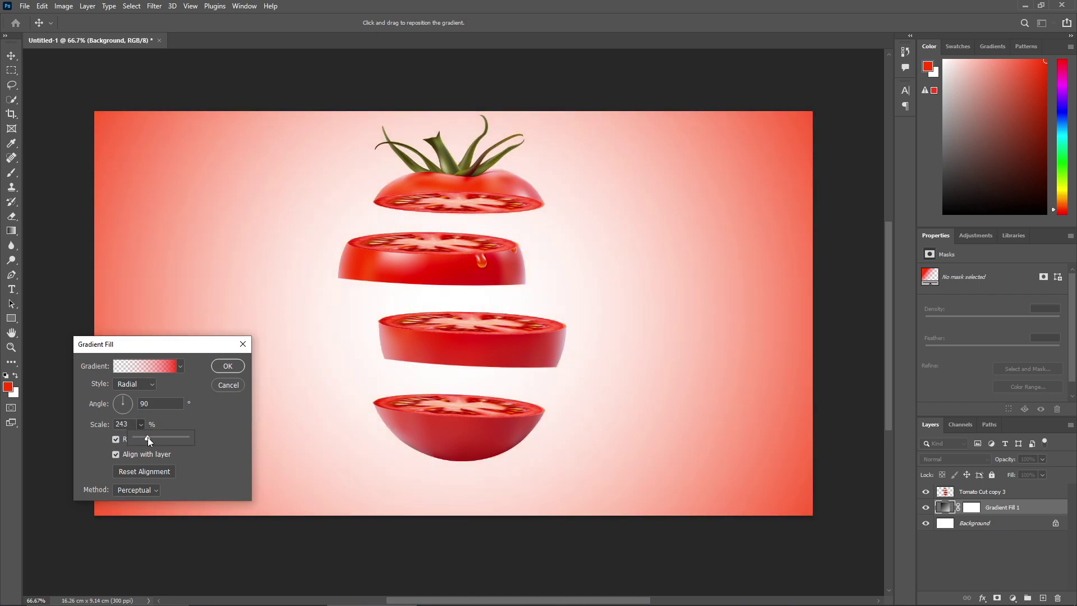
drag(147, 436, 146, 436)
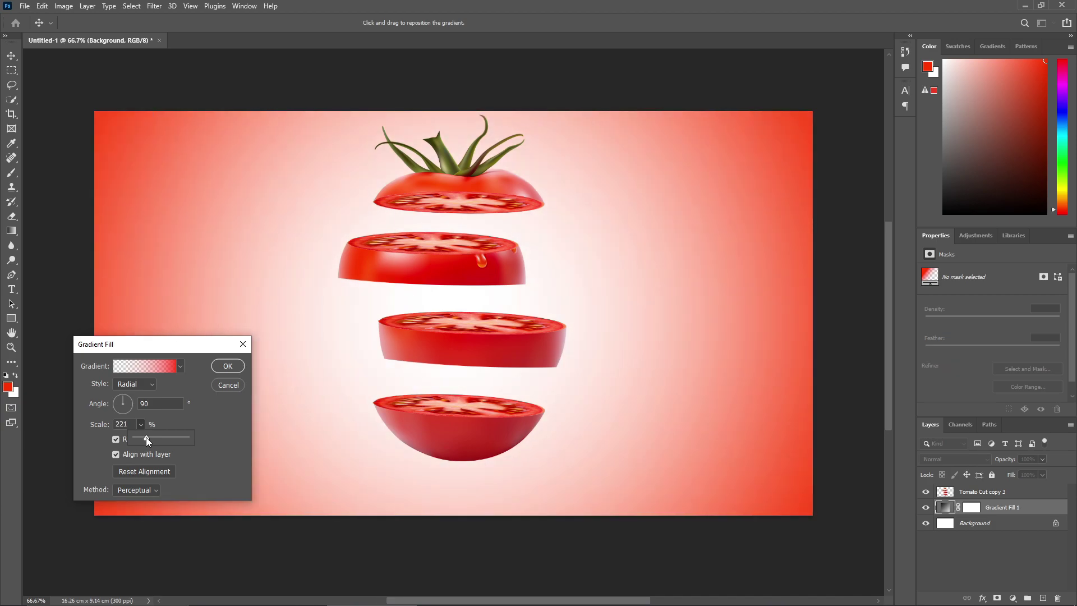
- Confirm the gradient, scale the merged tomato to about 93% and lower it, then add an empty layer
click(232, 365)
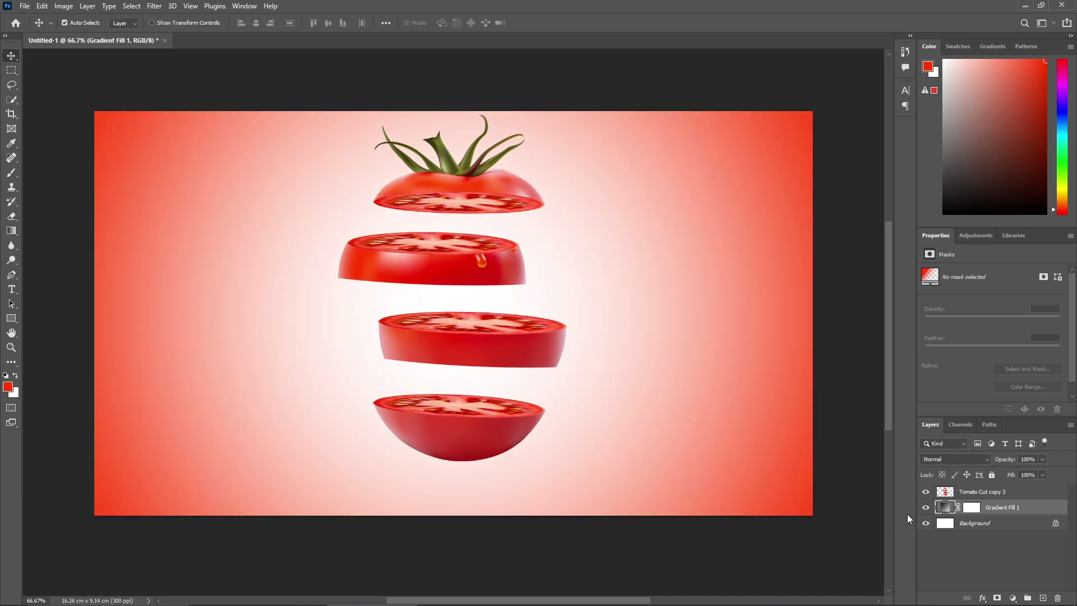
click(1005, 491)
key(ctrl+t)
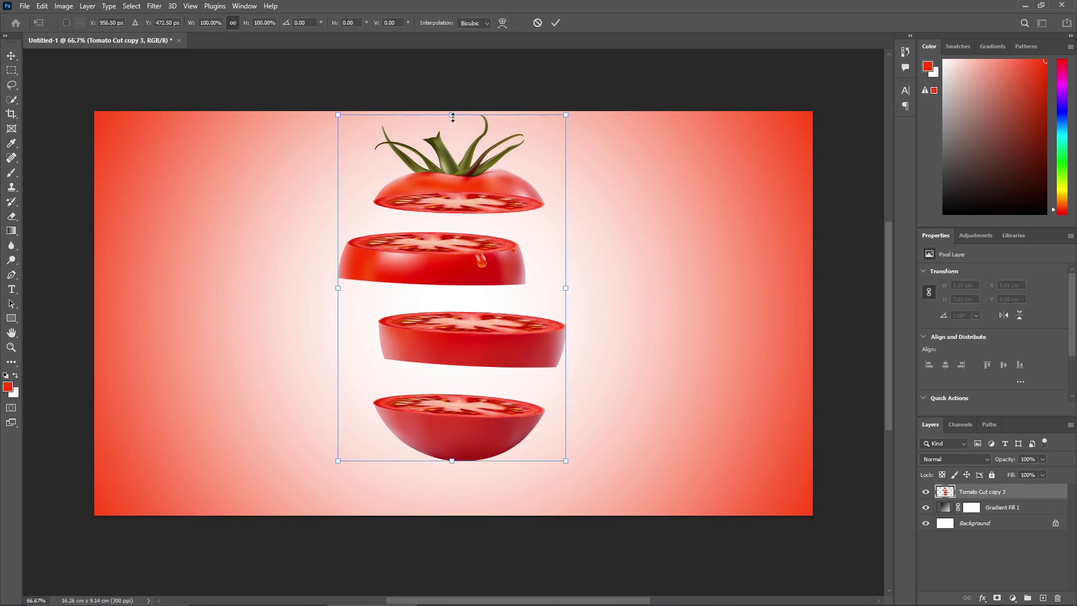
drag(452, 116, 452, 139)
drag(435, 282, 437, 290)
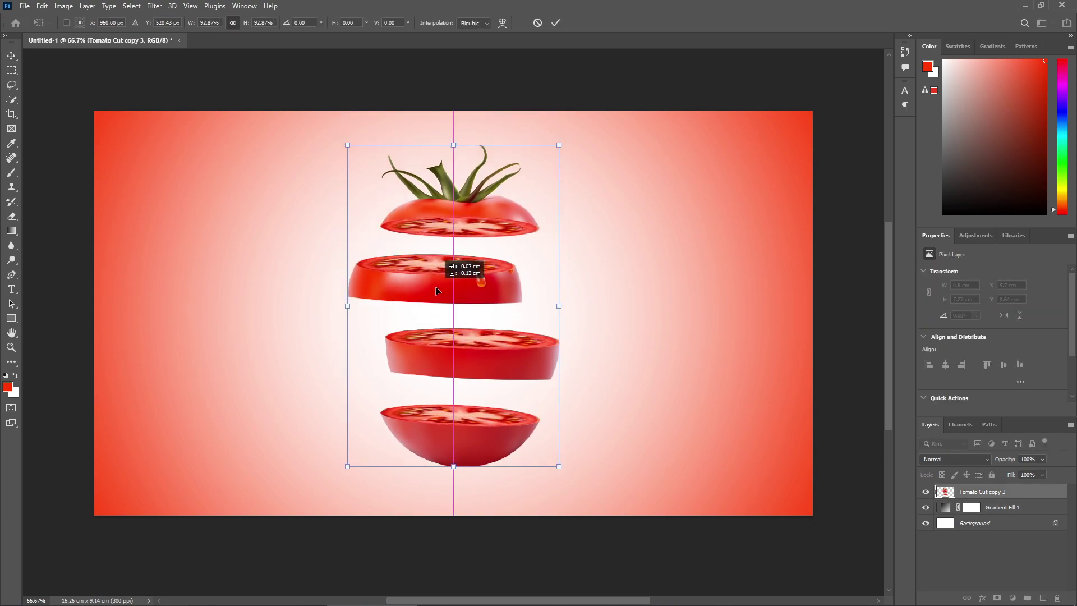
key(Return)
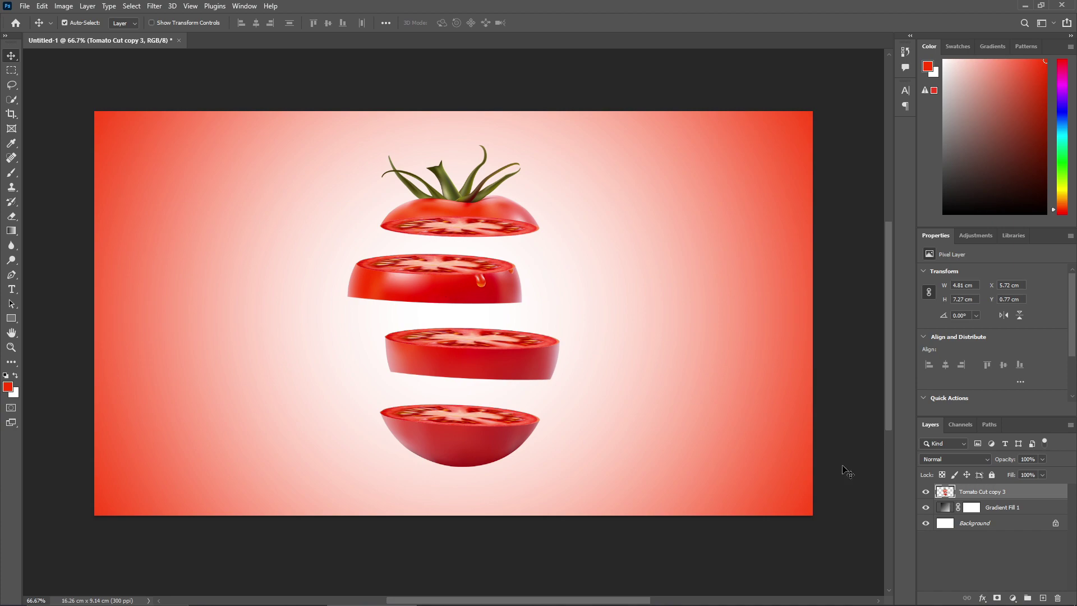
click(1035, 507)
click(1040, 596)
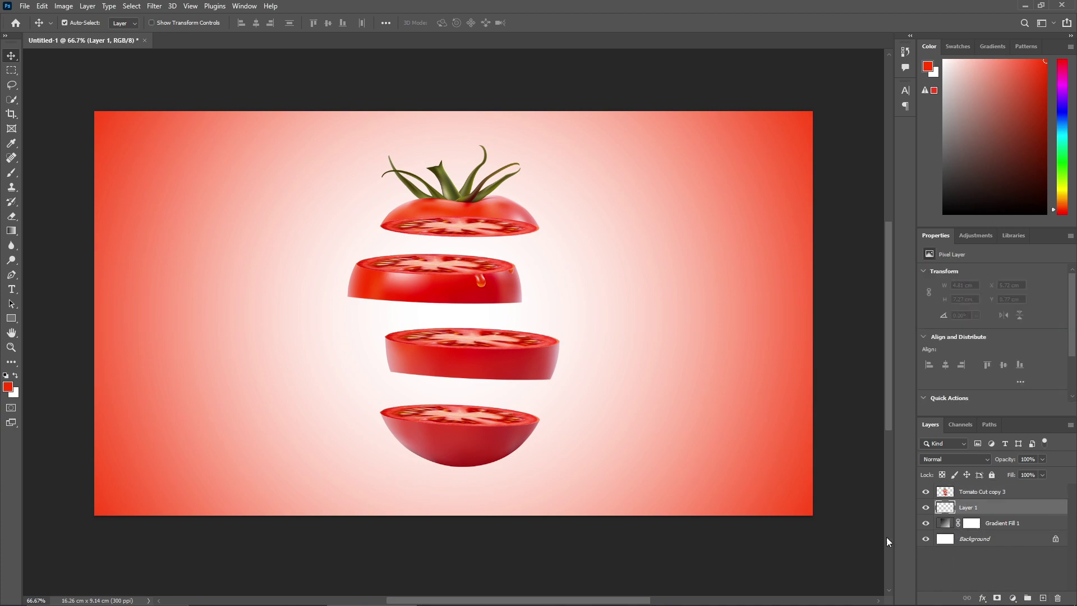
- Stamp red splashes around the lower and middle slices with a 700 px splash brush
click(11, 173)
click(81, 23)
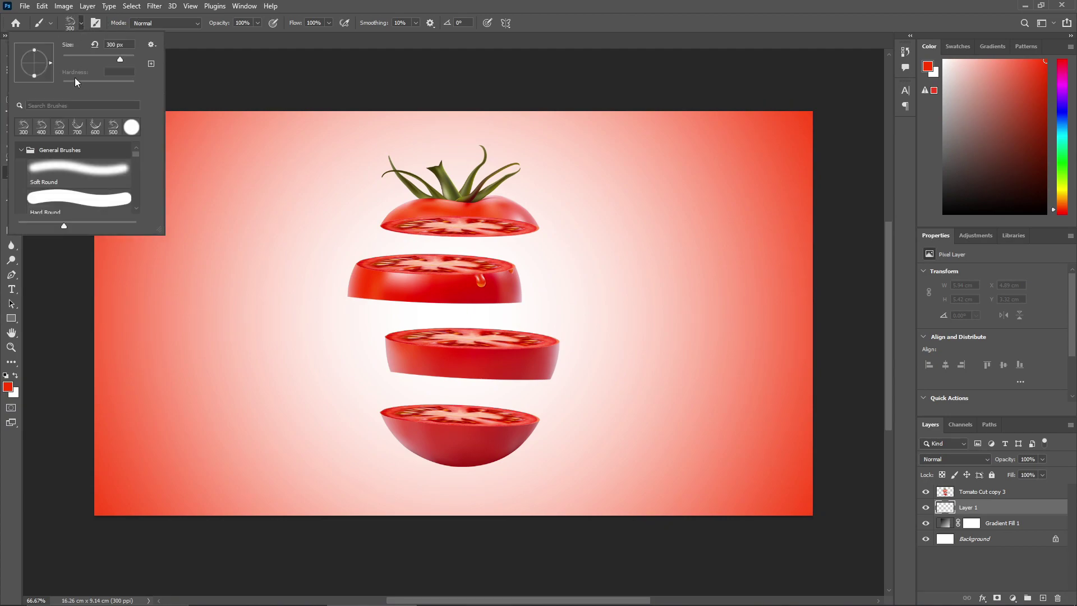
double_click(76, 129)
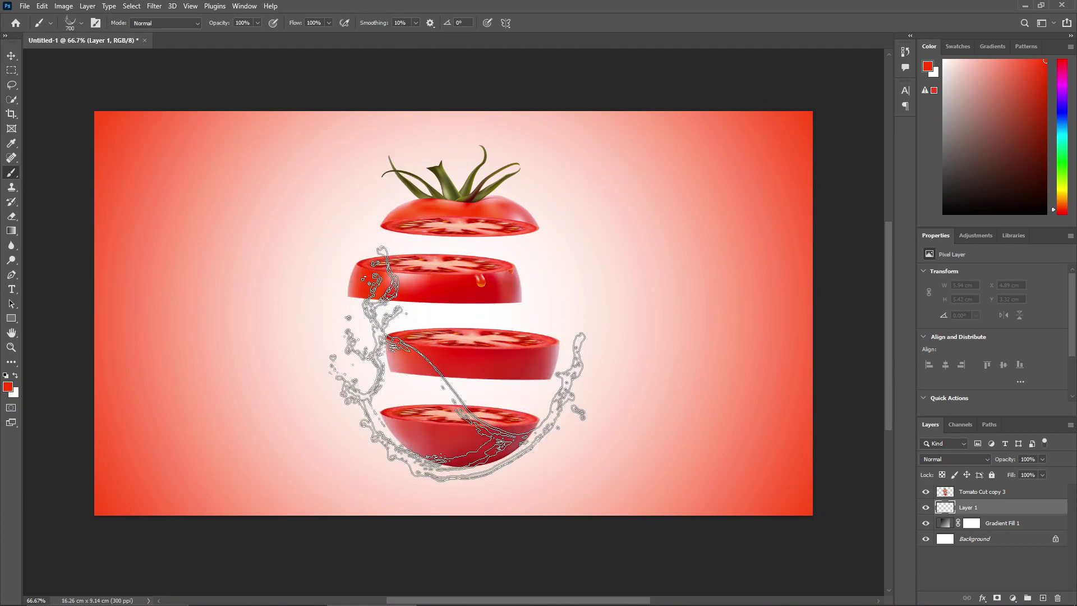
click(457, 363)
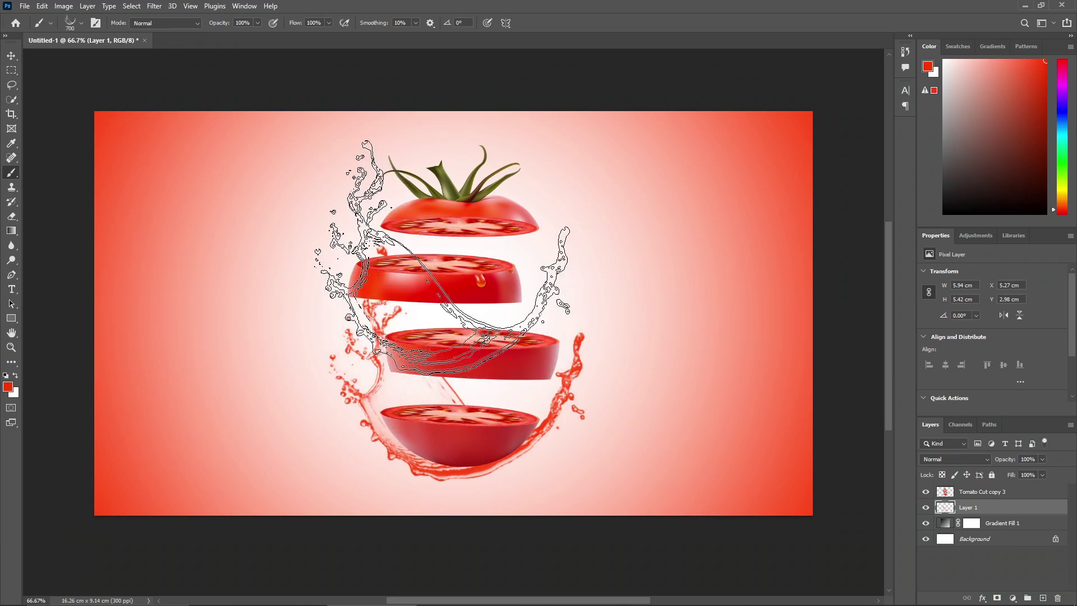
click(443, 257)
- Add a splash above the top slice using a 600 px brush reduced to 400, then 300 px
click(76, 21)
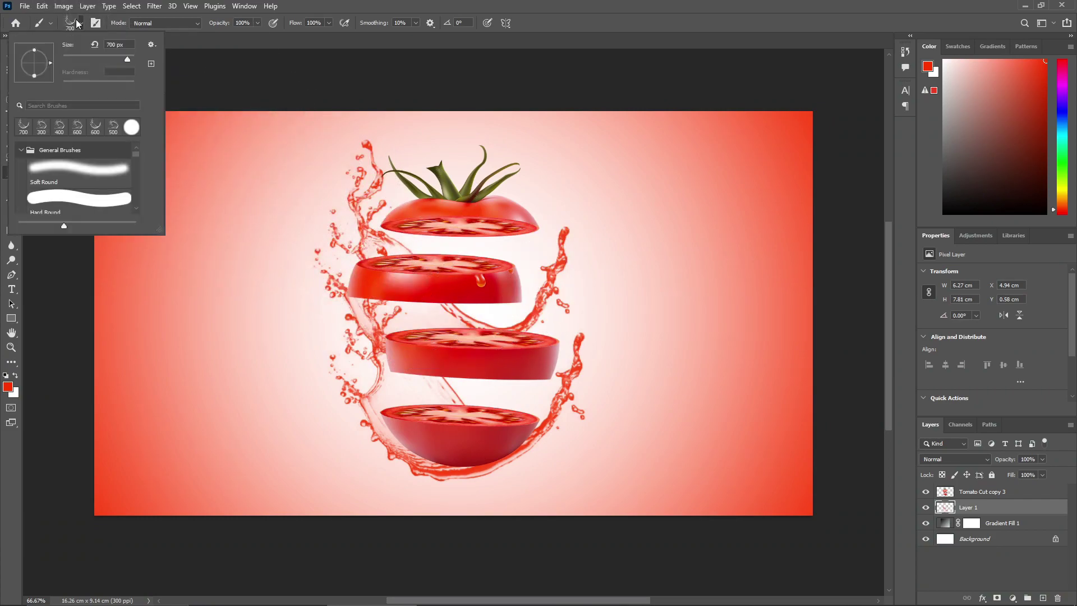
click(77, 127)
key(Return)
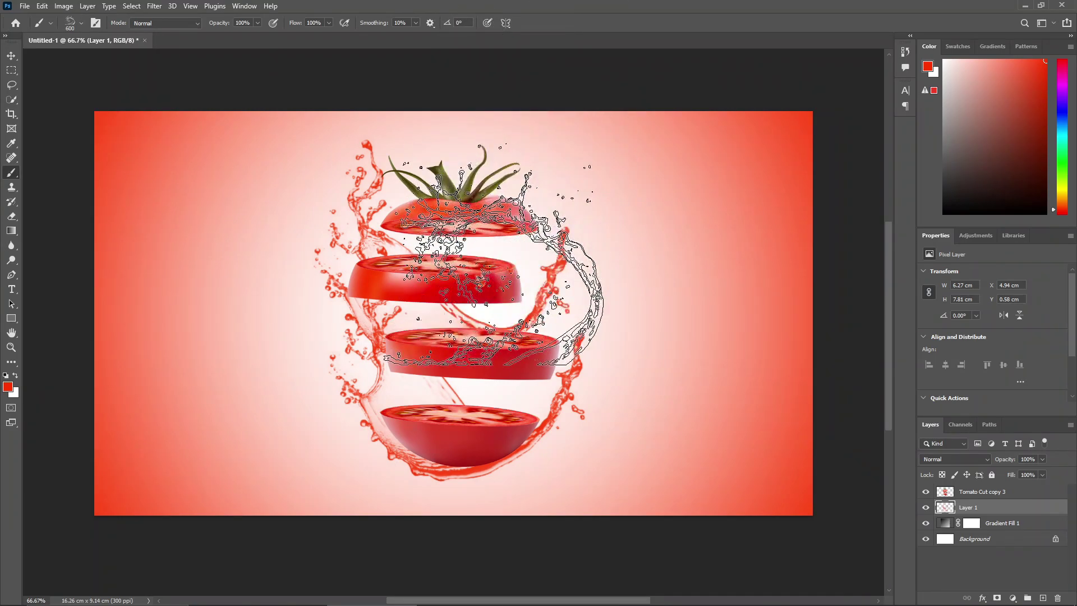
key(bracketleft)
key(bracketleft)
key(bracketleft)
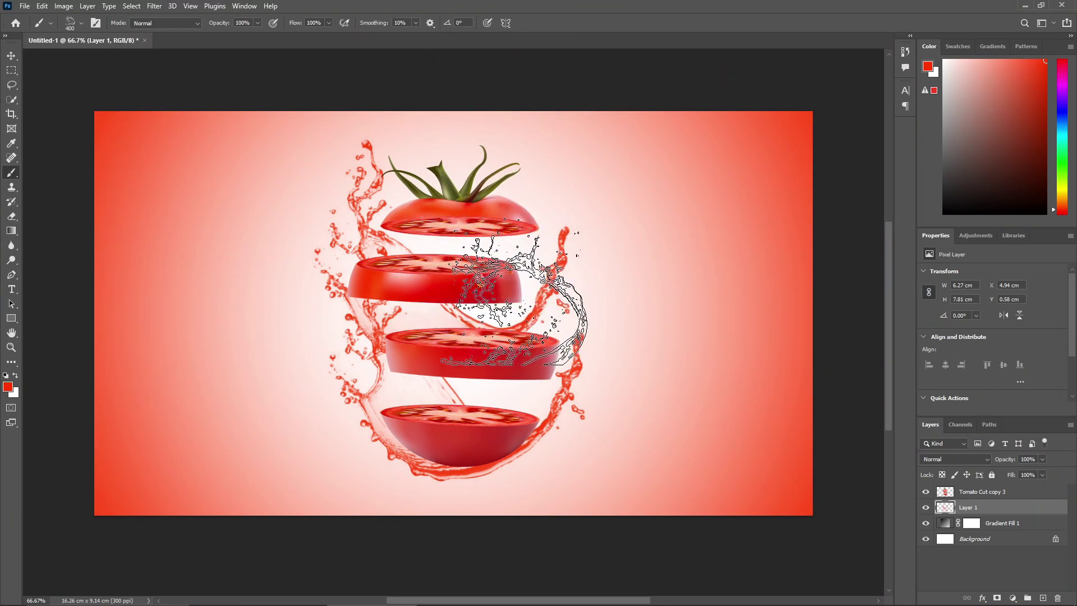
key(bracketleft)
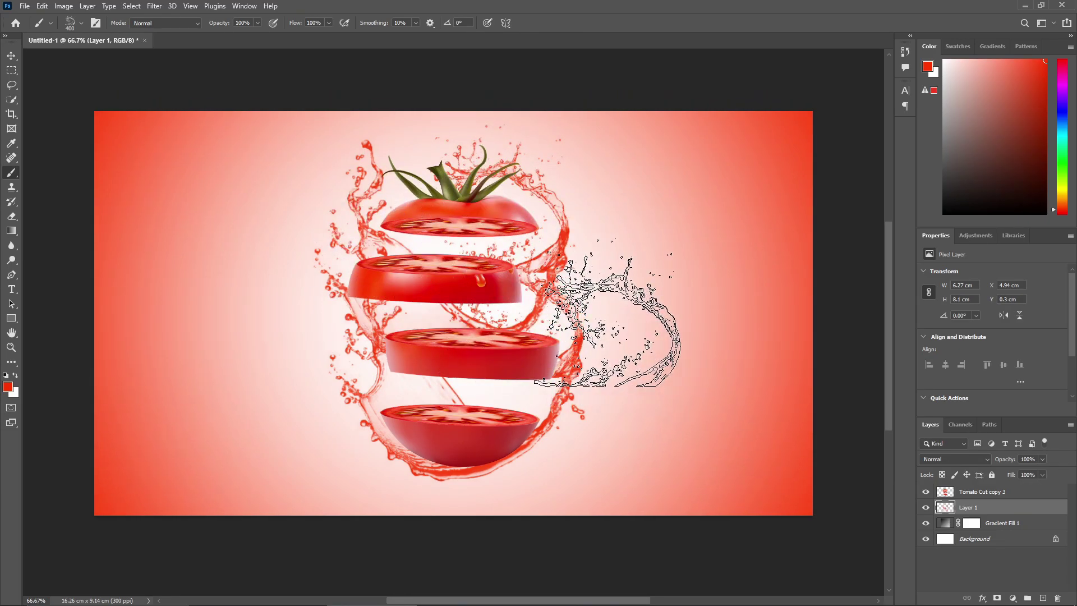
scroll(584, 334, up, 1)
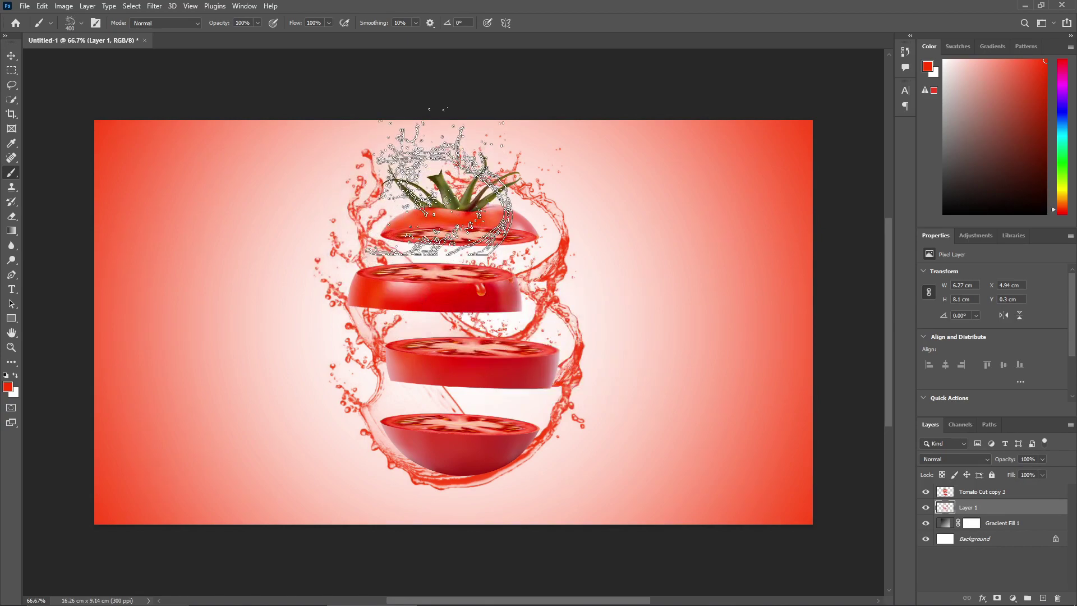
click(441, 185)
key(bracketleft)
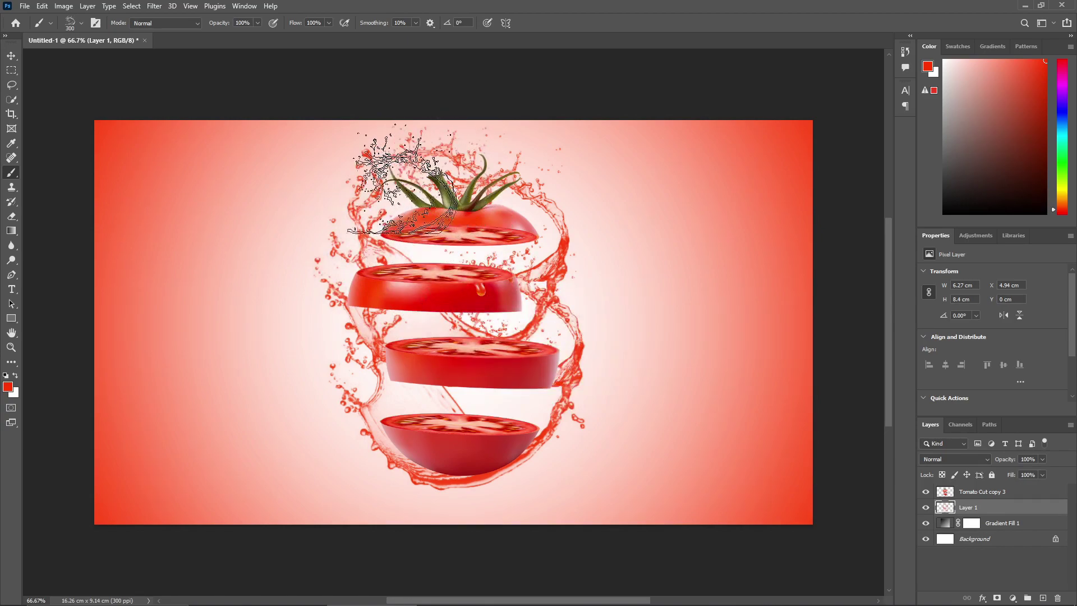
scroll(219, 353, up, 1)
- Check the splashes up close, then merge Layer 1 through Tomato Cut copy 3 into one layer
click(10, 57)
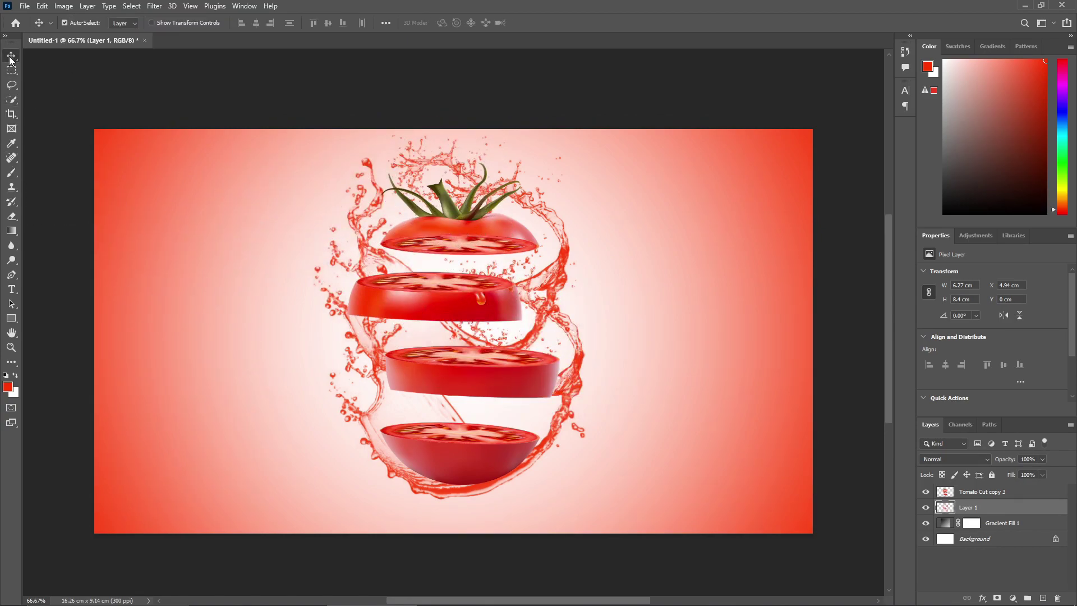
scroll(120, 238, down, 2)
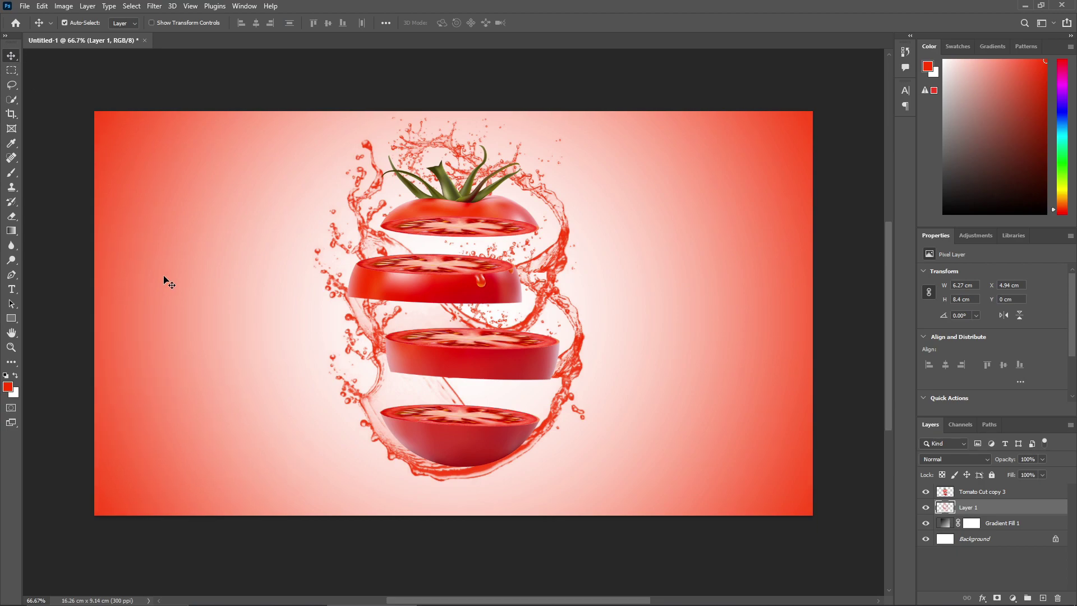
key(ctrl+plus)
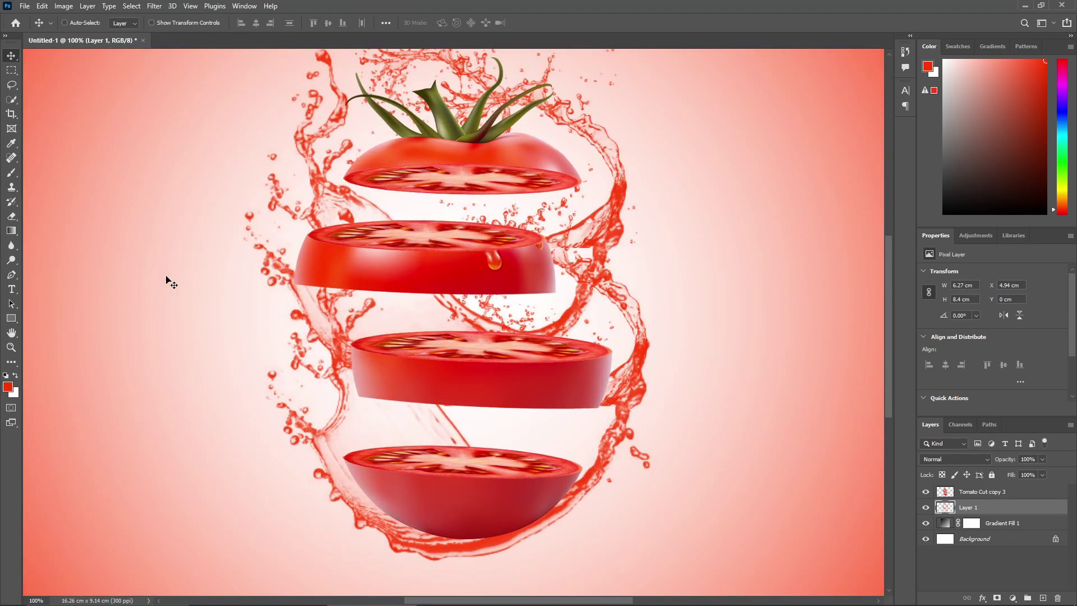
key(ctrl+minus)
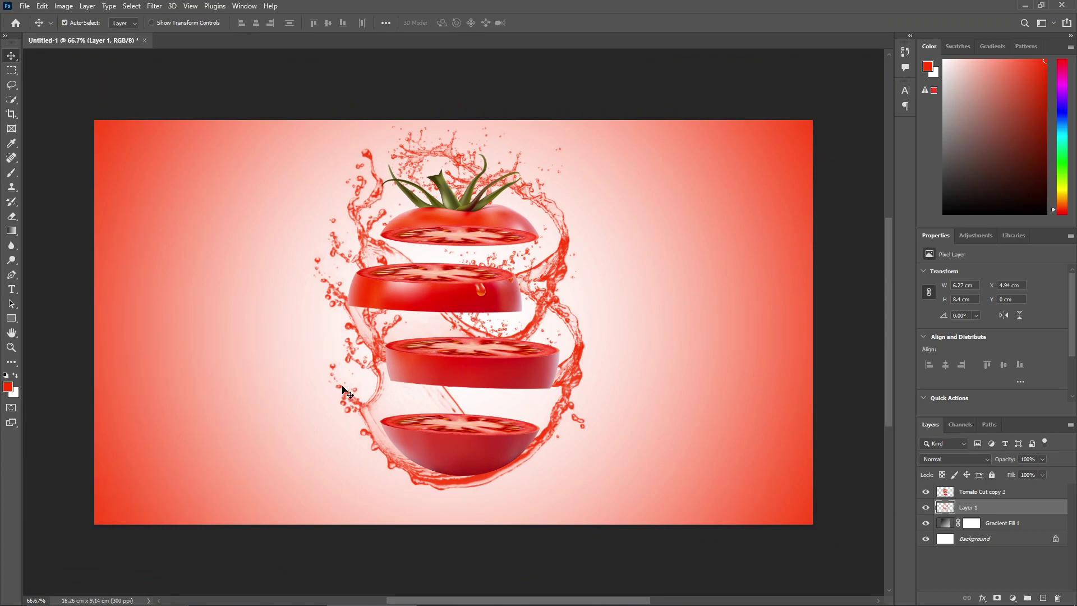
shift+click(981, 492)
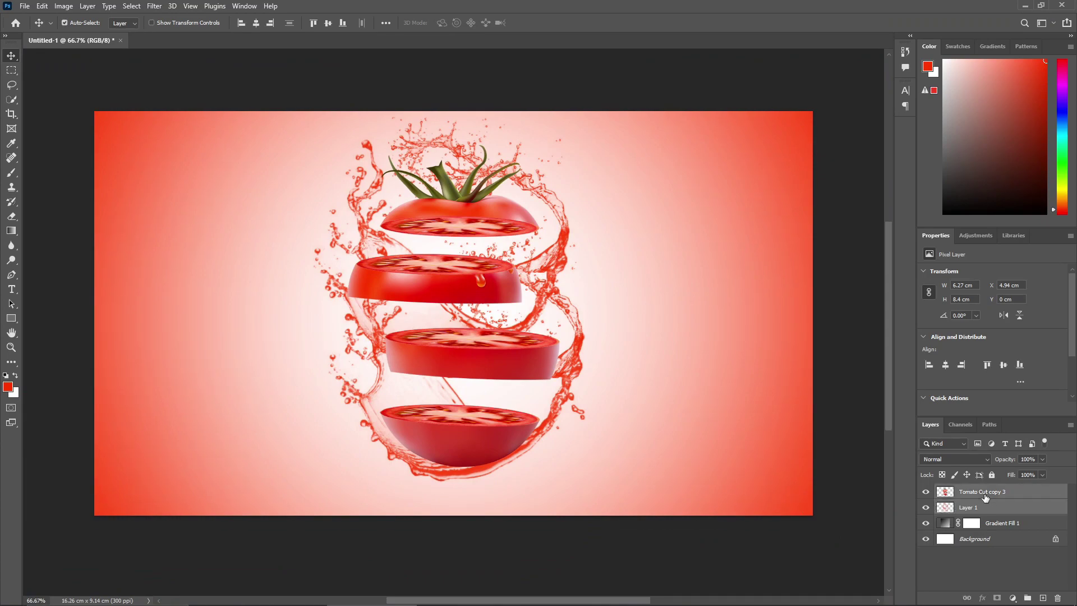
right_click(981, 492)
click(948, 346)
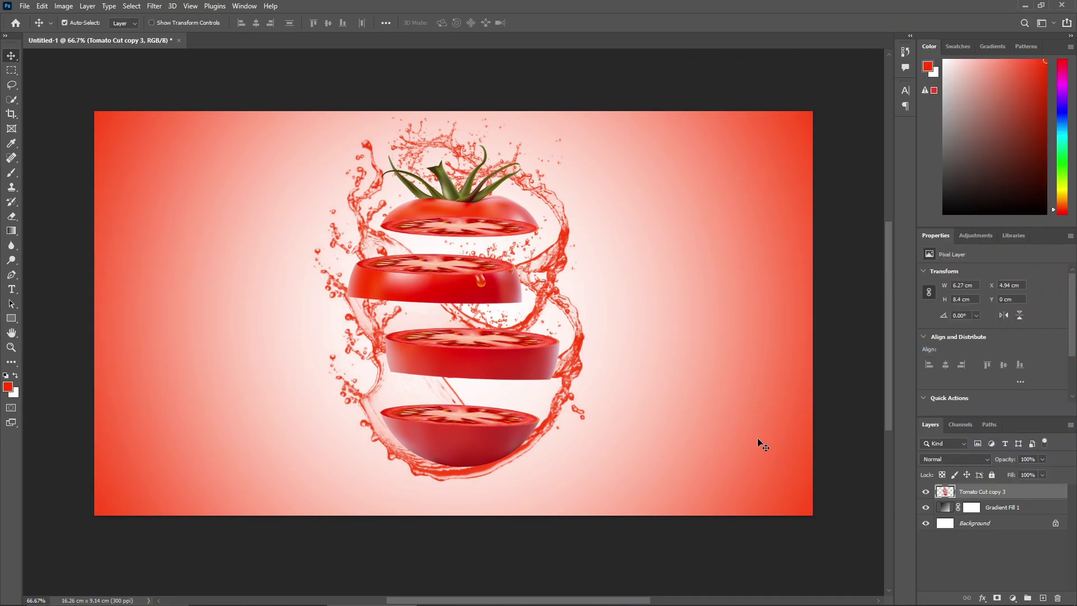